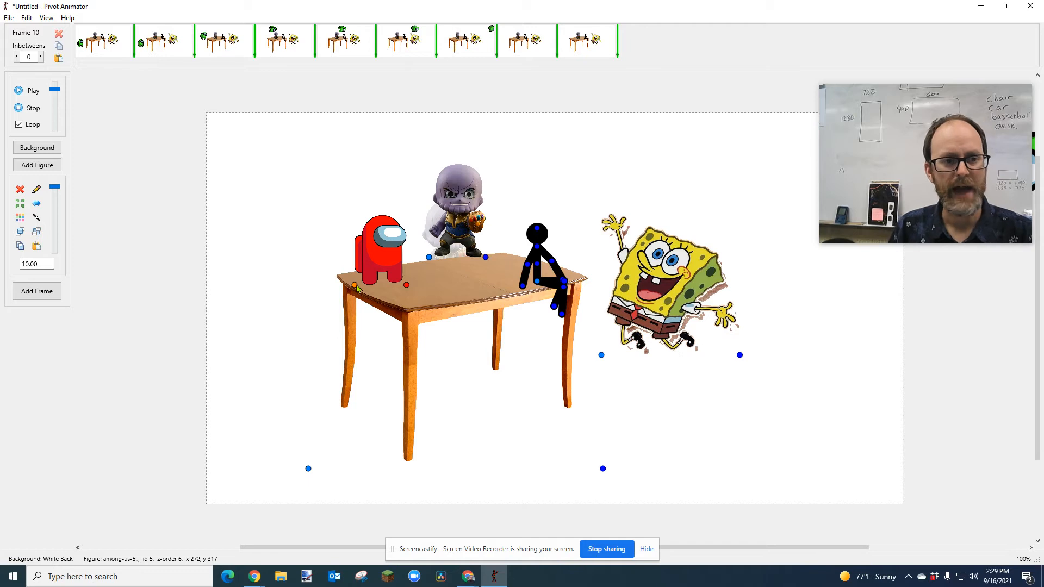
Step: Reposition the red crewmate and baby Thanos so both stand on the tabletop
{"action": "mouse_move", "coordinate": [354, 287]}
{"action": "left_mouse_down"}
{"action": "mouse_move", "coordinate": [354, 220]}
{"action": "mouse_move", "coordinate": [354, 278]}
{"action": "left_mouse_up"}
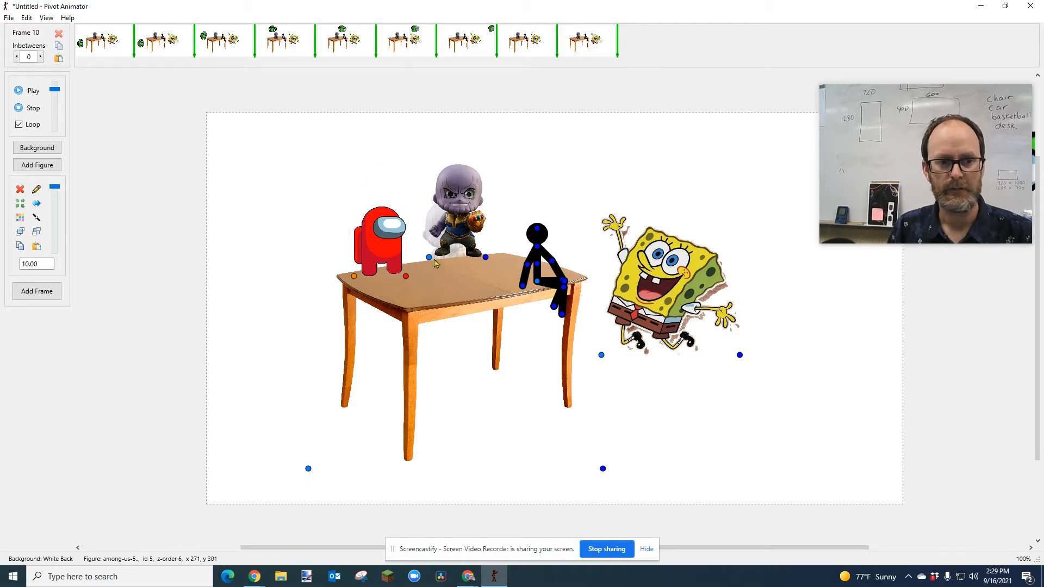
{"action": "left_click_drag", "start_coordinate": [430, 260], "coordinate": [418, 298]}
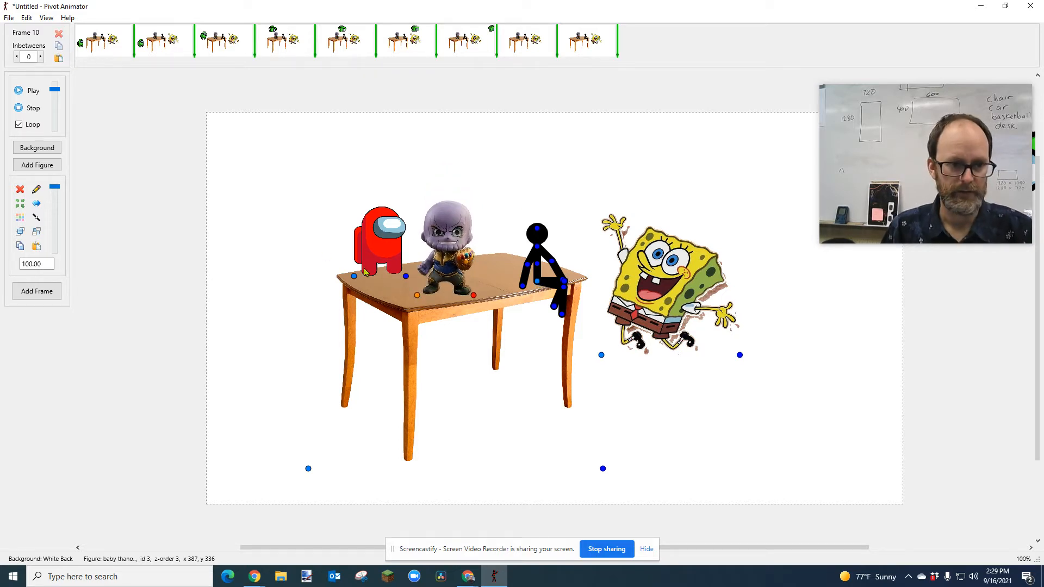
Step: Move the red crewmate up above the table's left end and try it at scales of 8 and 50
{"action": "left_click_drag", "start_coordinate": [354, 278], "coordinate": [353, 230]}
{"action": "type", "text": "8"}
{"action": "key", "text": "Return"}
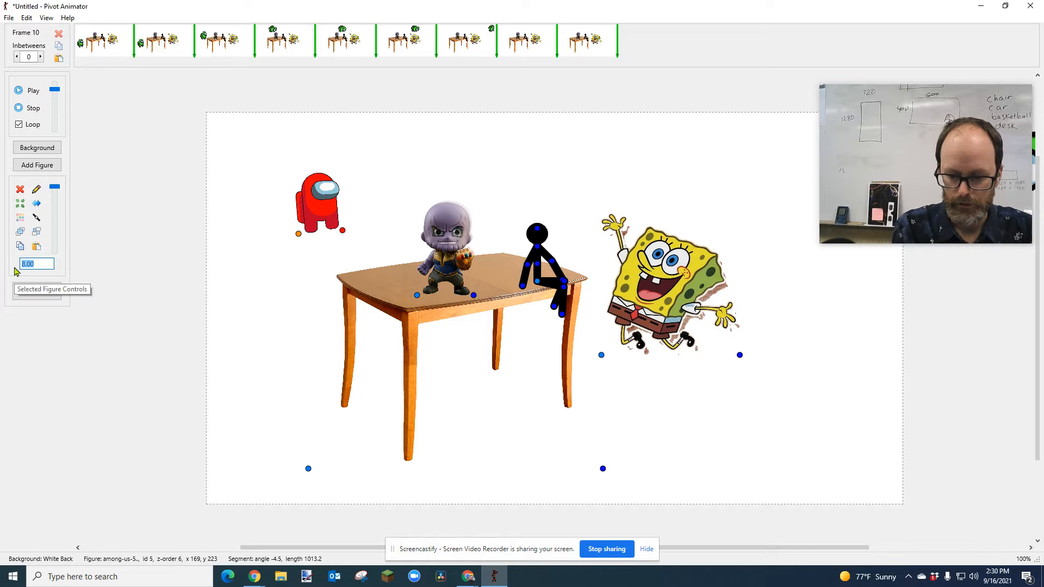
{"action": "type", "text": "50"}
{"action": "key", "text": "Return"}
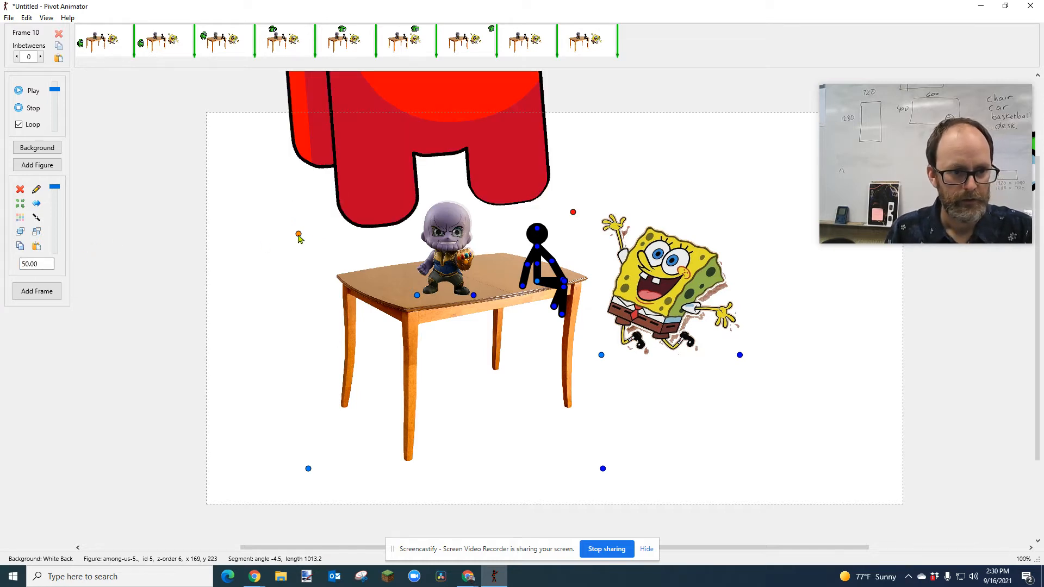
Step: Move the enlarged red crewmate to the canvas's lower-left corner, trying a scale of 100 before restoring it to 10
{"action": "left_click_drag", "start_coordinate": [296, 238], "coordinate": [246, 482]}
{"action": "scroll", "coordinate": [32, 264], "scroll_direction": "down", "scroll_amount": 2}
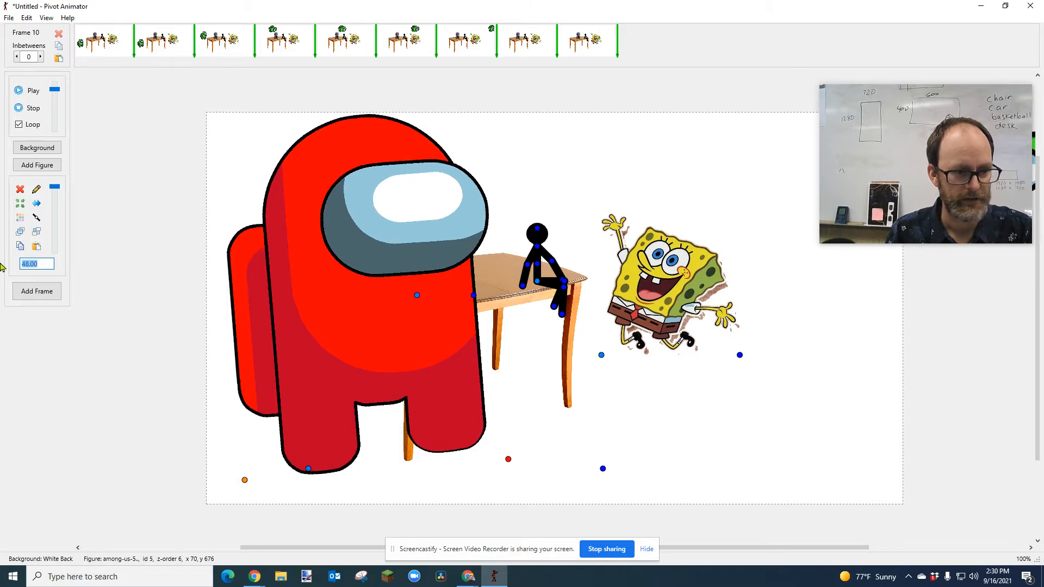
{"action": "type", "text": "100"}
{"action": "key", "text": "Return"}
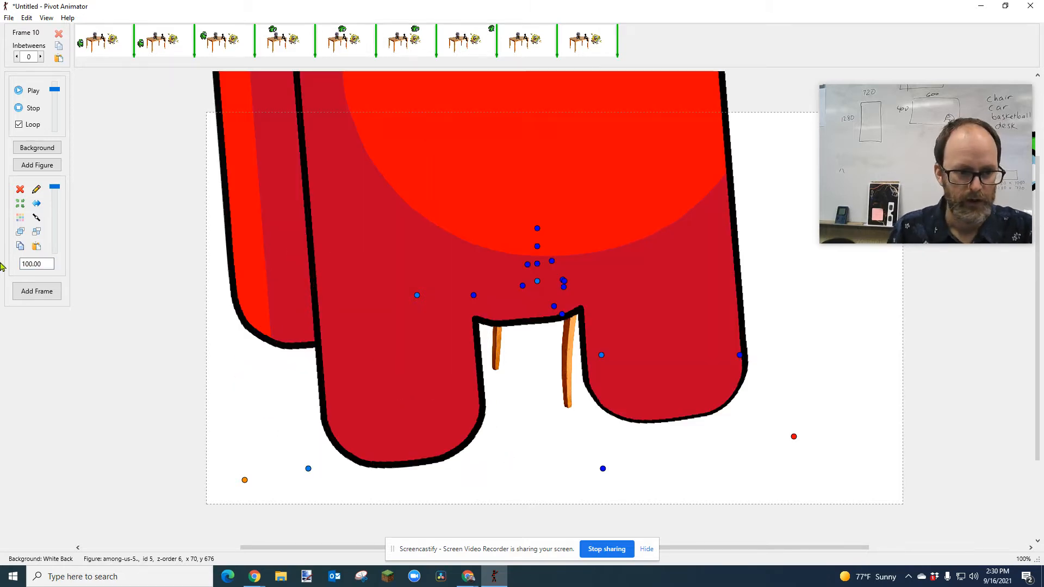
{"action": "scroll", "coordinate": [19, 269], "scroll_direction": "down", "scroll_amount": 6}
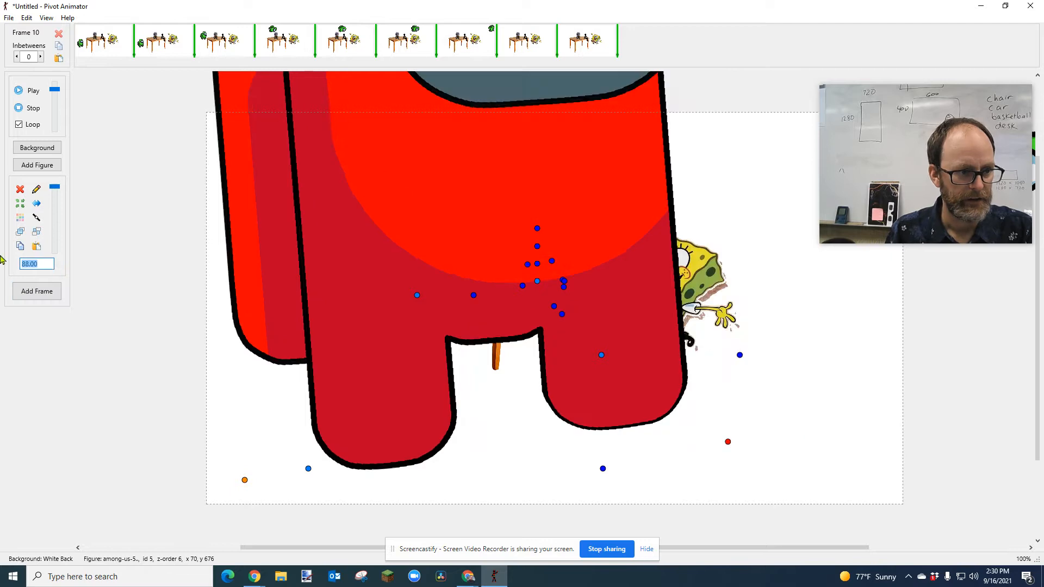
{"action": "key", "text": "Return"}
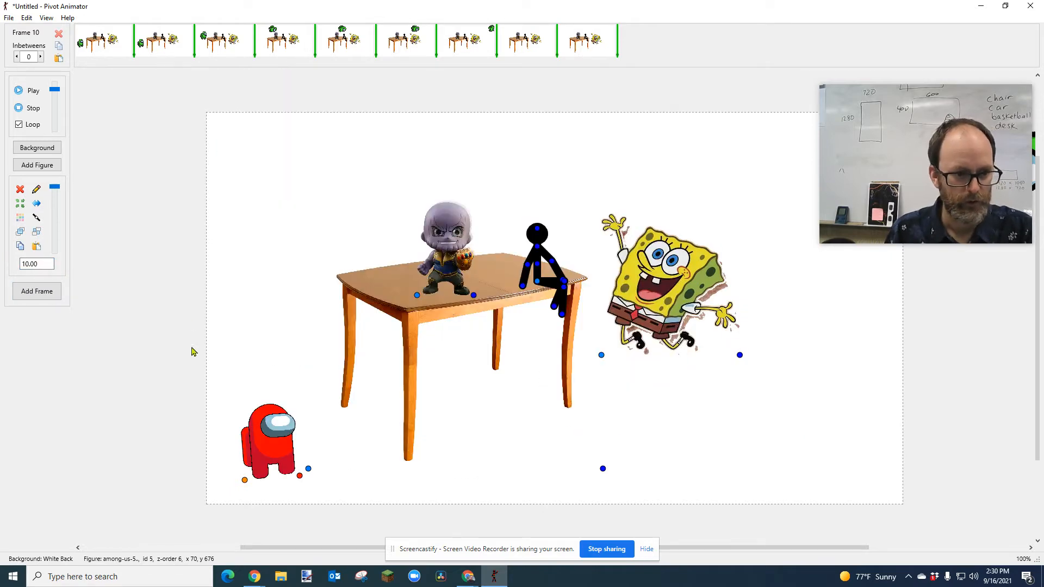
Step: Animate the red crewmate through the area beside the table's left end, adding a frame after each small move up to frame 31
{"action": "left_click_drag", "start_coordinate": [247, 478], "coordinate": [254, 375]}
{"action": "key", "text": "Return"}
{"action": "key", "text": "Return"}
{"action": "key", "text": "Return"}
{"action": "key", "text": "Return"}
{"action": "key", "text": "Return"}
{"action": "key", "text": "Return"}
{"action": "key", "text": "Return"}
{"action": "key", "text": "Return"}
{"action": "key", "text": "Return"}
{"action": "key", "text": "Return"}
{"action": "key", "text": "Return"}
{"action": "key", "text": "Return"}
{"action": "key", "text": "Return"}
{"action": "key", "text": "Return"}
{"action": "key", "text": "Return"}
{"action": "key", "text": "Return"}
{"action": "key", "text": "Return"}
{"action": "key", "text": "Return"}
{"action": "key", "text": "Return"}
{"action": "key", "text": "Return"}
{"action": "key", "text": "Return"}
Step: Play back the animation to review the crewmate's movement, and stop it
{"action": "left_click", "coordinate": [28, 90]}
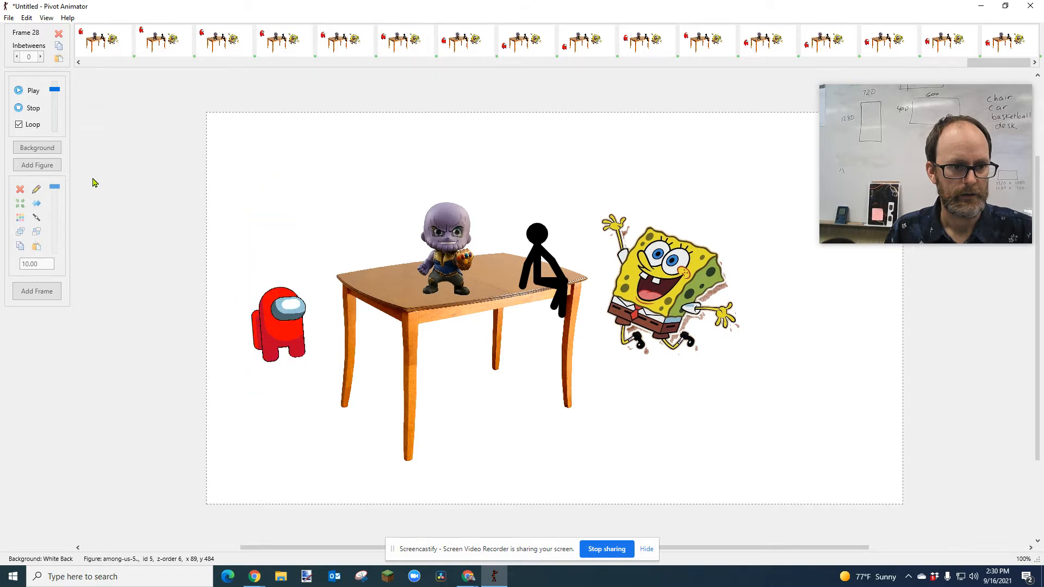
{"action": "left_click", "coordinate": [33, 108]}
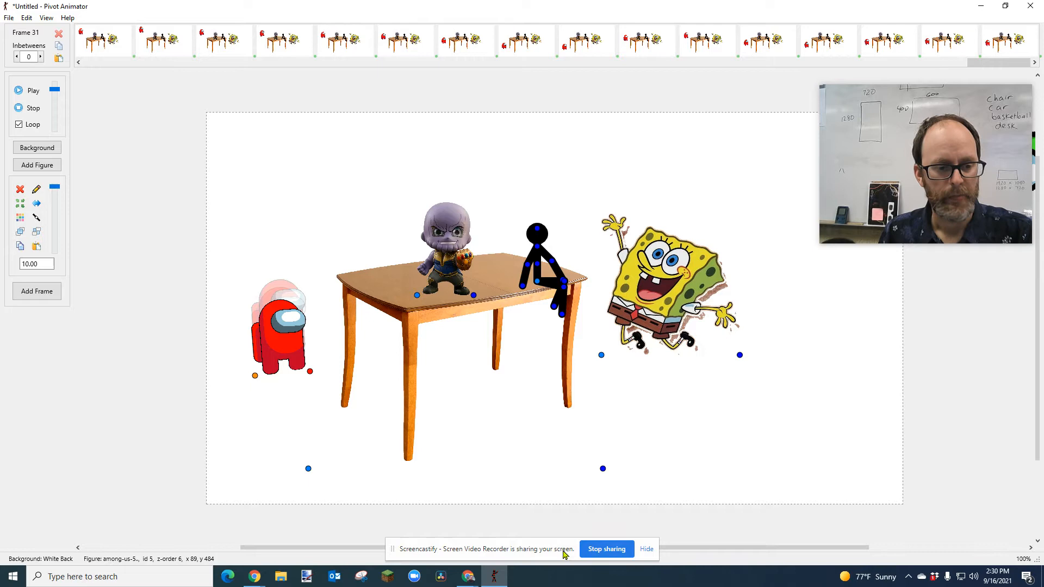
Step: Switch to the Chrome window showing the donkey png image search
{"action": "mouse_move", "coordinate": [468, 575]}
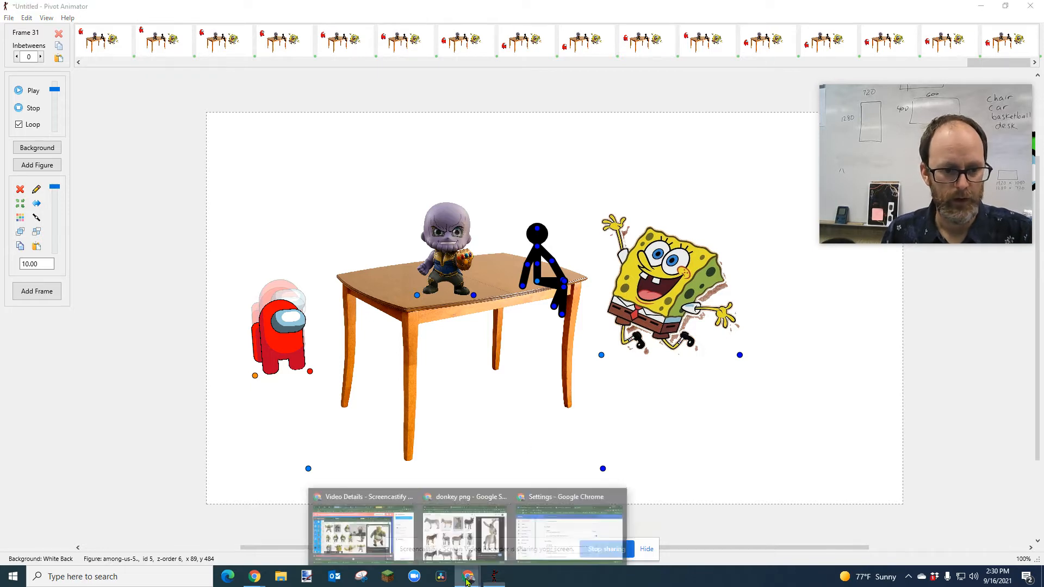
{"action": "left_click", "coordinate": [455, 539]}
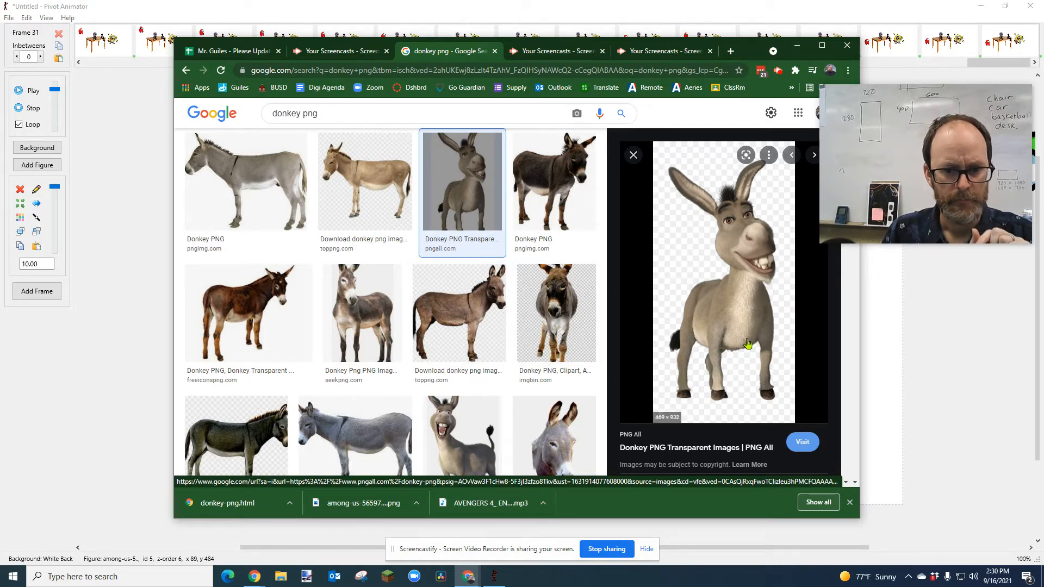
Step: Try to save the large donkey preview as an image, checking the file type offered for it
{"action": "right_click", "coordinate": [721, 323]}
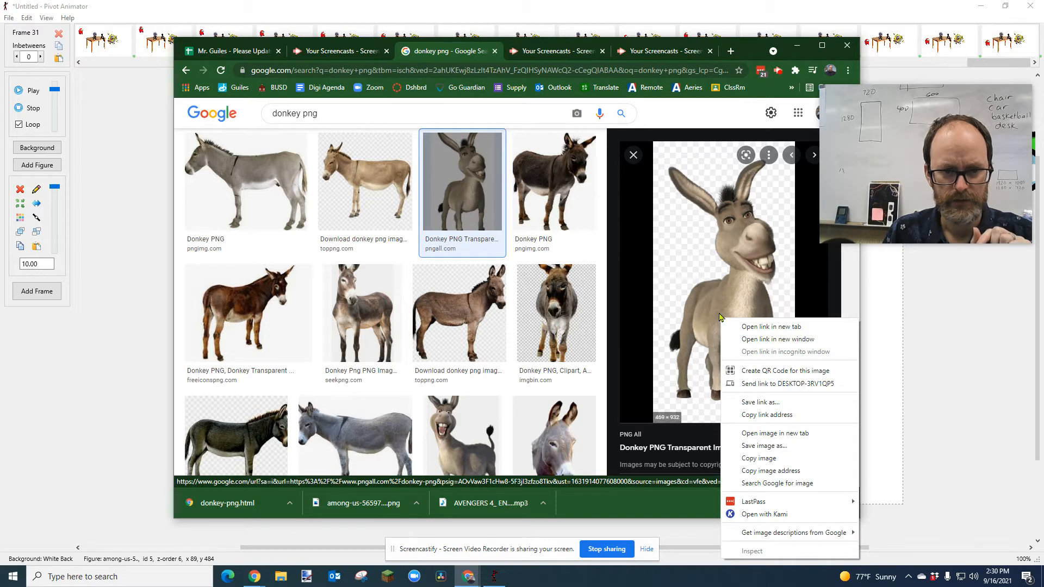
{"action": "left_click", "coordinate": [766, 447]}
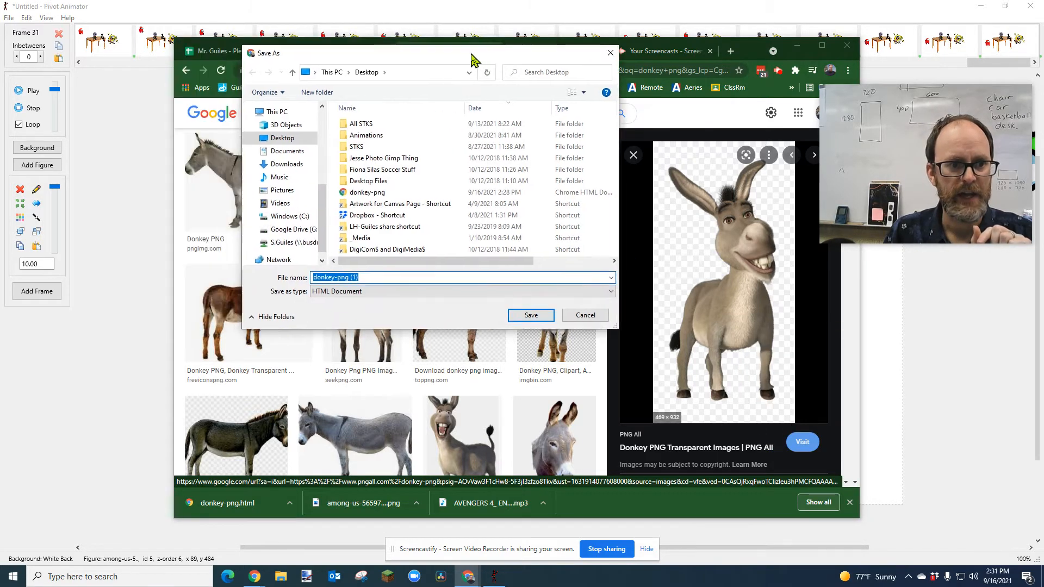
{"action": "left_click_drag", "start_coordinate": [471, 58], "coordinate": [544, 52]}
{"action": "left_click", "coordinate": [449, 280]}
{"action": "left_click", "coordinate": [349, 281]}
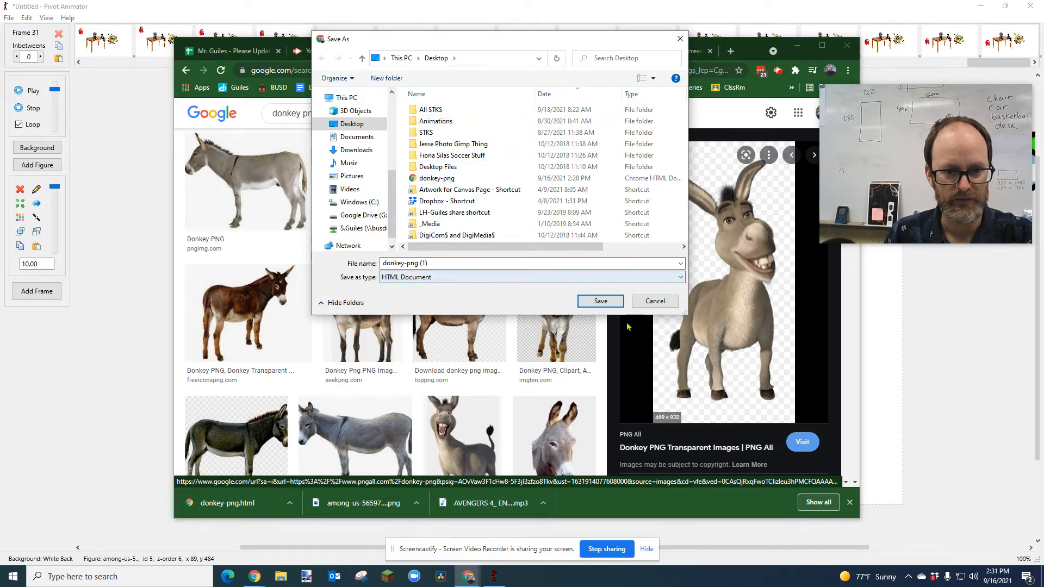
{"action": "left_click", "coordinate": [654, 300]}
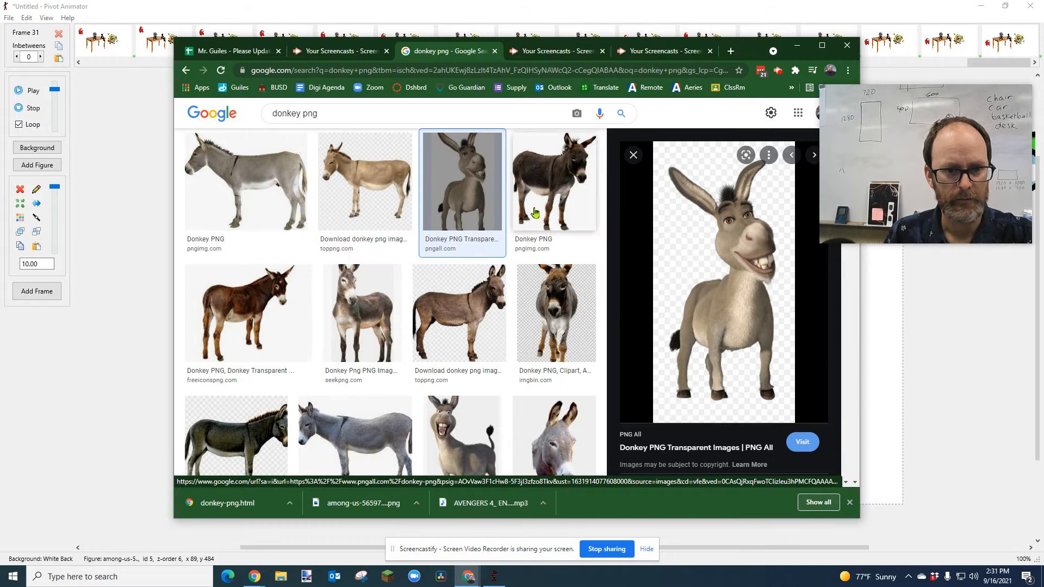
Step: Save the thumbnail of the highlighted cartoon donkey to the Desktop under the name donkey, as a JPEG image
{"action": "right_click", "coordinate": [472, 196]}
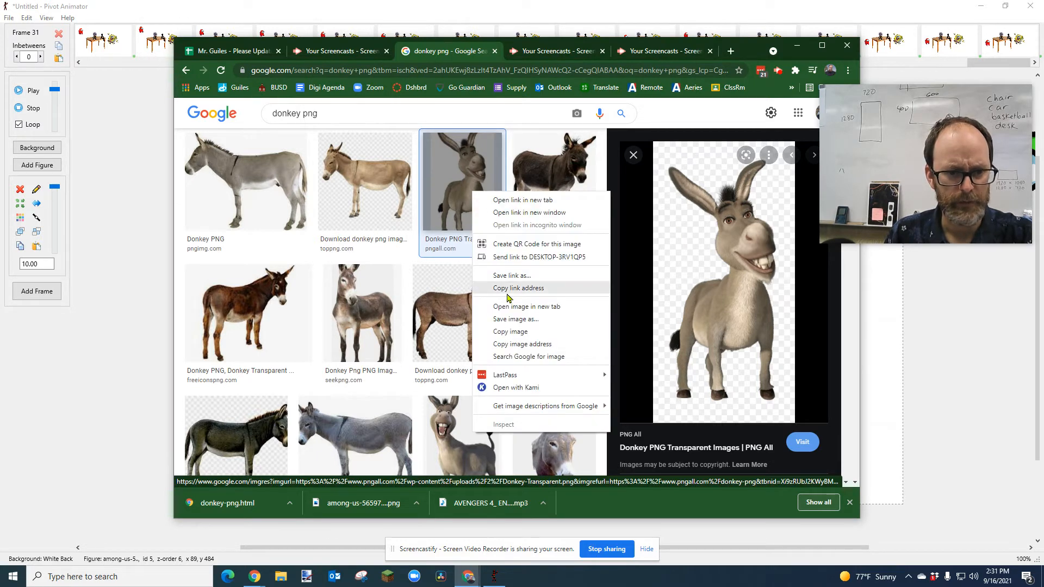
{"action": "left_click", "coordinate": [518, 337]}
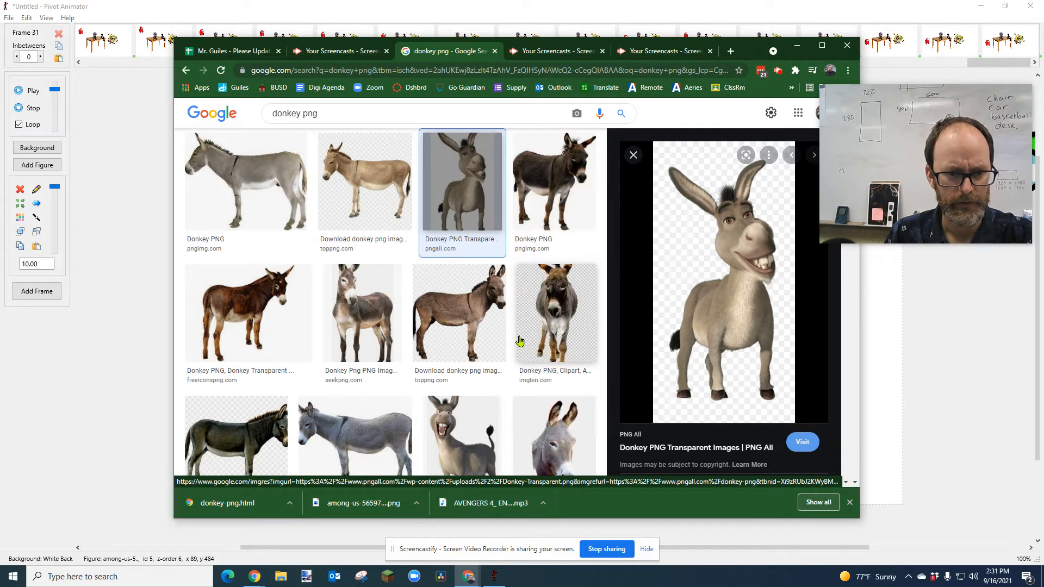
{"action": "right_click", "coordinate": [466, 212]}
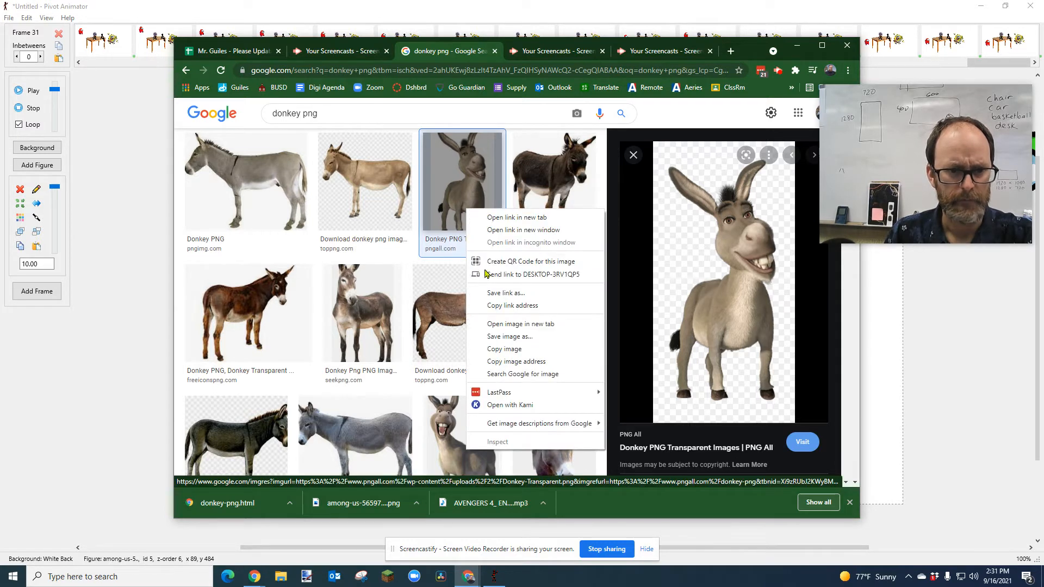
{"action": "left_click", "coordinate": [510, 337]}
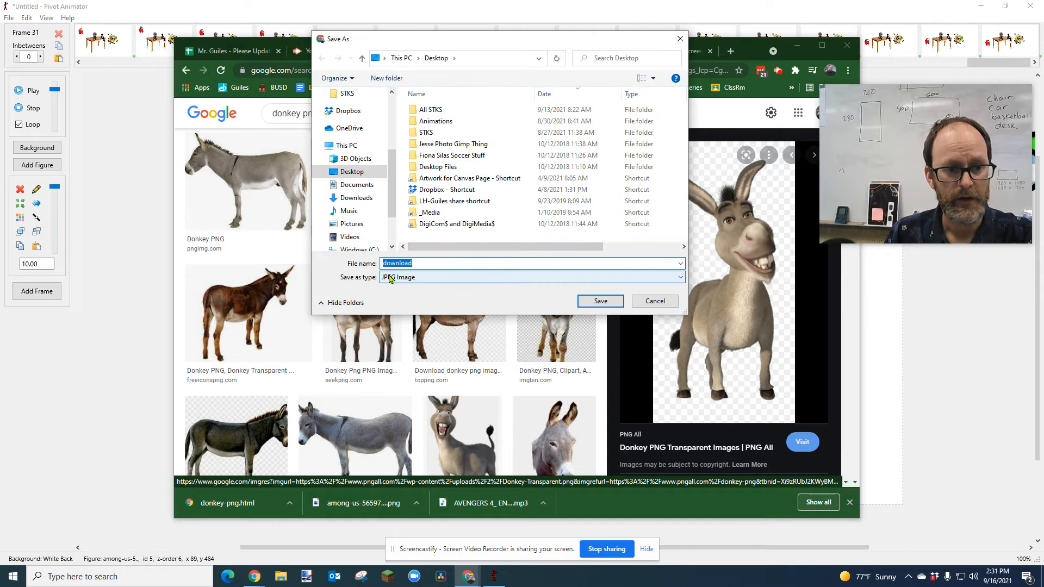
{"action": "type", "text": "don"}
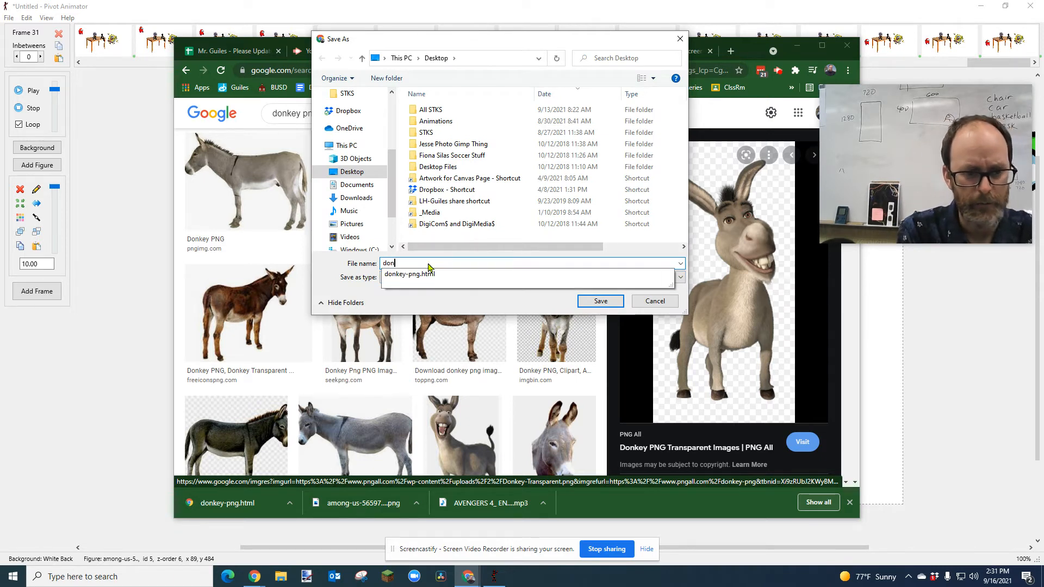
{"action": "type", "text": "key"}
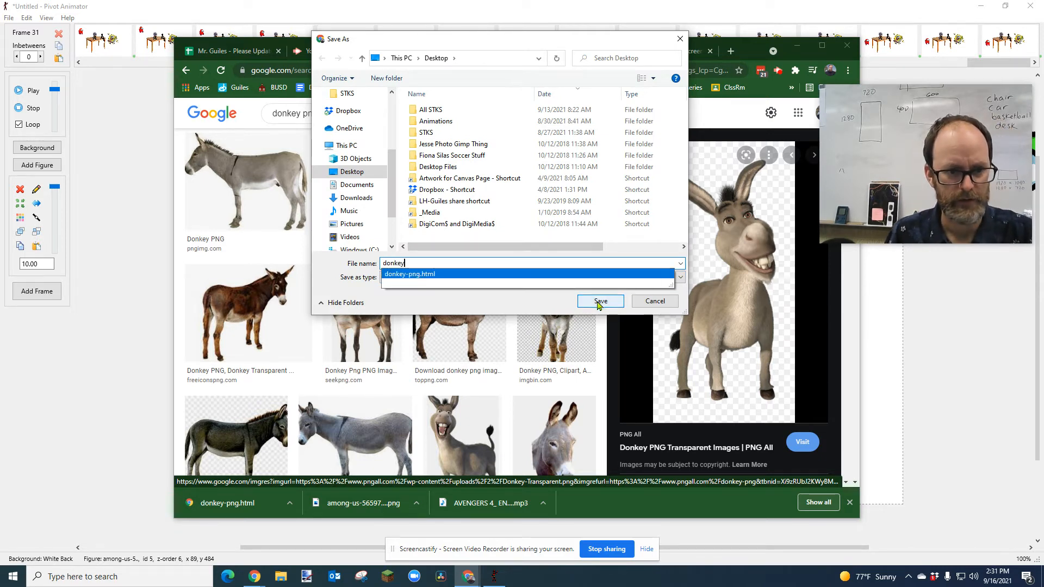
{"action": "left_click", "coordinate": [601, 300]}
Step: Switch to Pivot Animator and try to load the donkey picture from the Desktop as a sprite image
{"action": "left_click", "coordinate": [162, 16]}
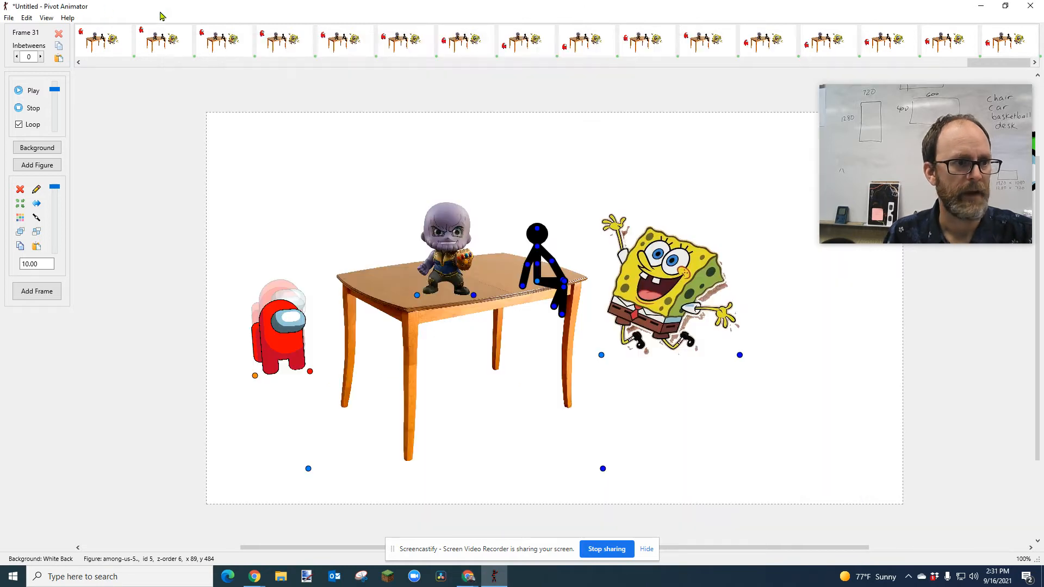
{"action": "left_click", "coordinate": [8, 18]}
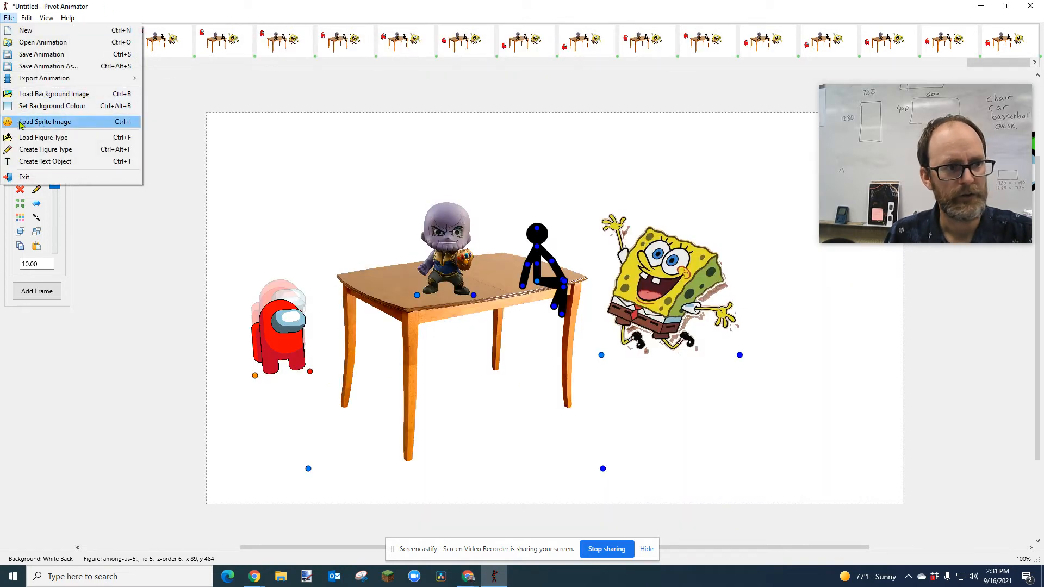
{"action": "left_click", "coordinate": [39, 123]}
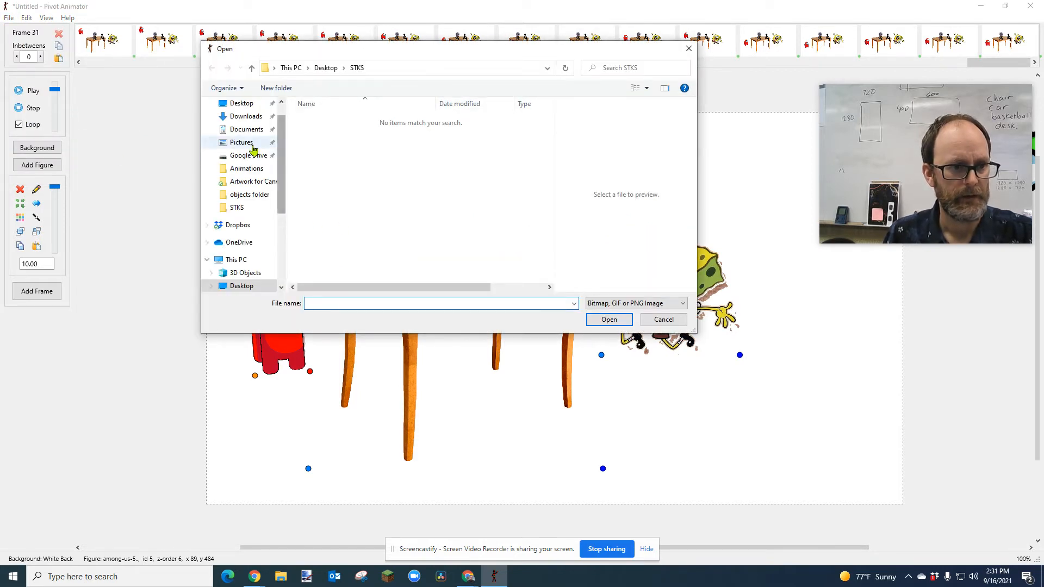
{"action": "left_click", "coordinate": [242, 104]}
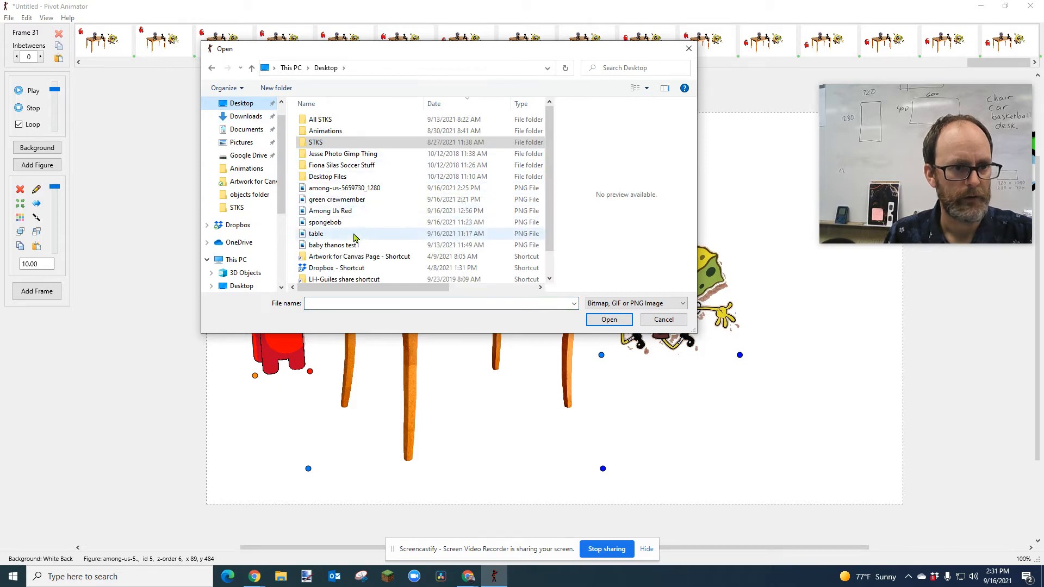
{"action": "scroll", "coordinate": [349, 224], "scroll_direction": "down", "scroll_amount": 1}
{"action": "scroll", "coordinate": [342, 225], "scroll_direction": "up", "scroll_amount": 1}
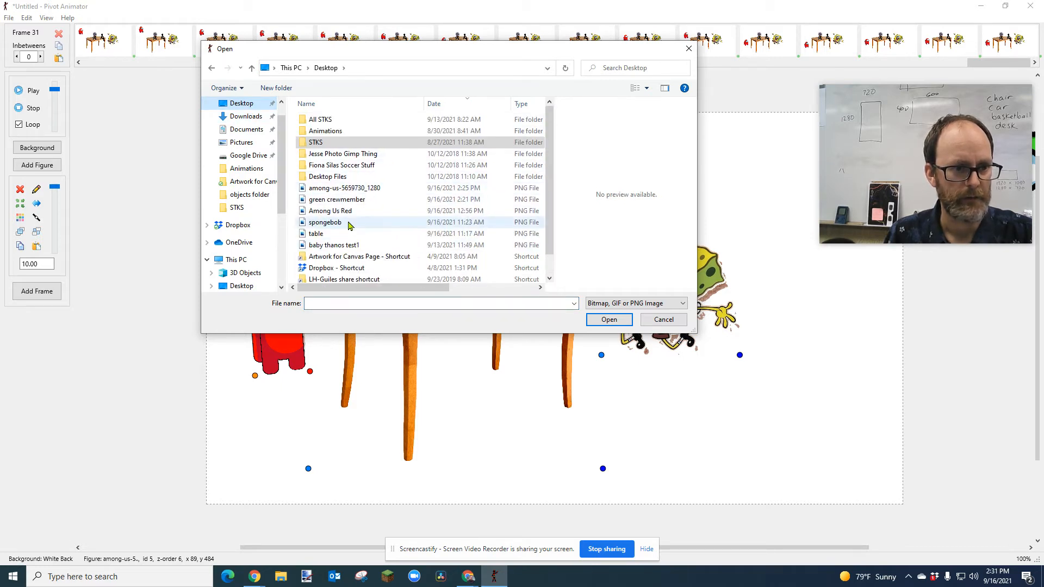
{"action": "scroll", "coordinate": [326, 233], "scroll_direction": "down", "scroll_amount": 1}
{"action": "scroll", "coordinate": [321, 235], "scroll_direction": "up", "scroll_amount": 1}
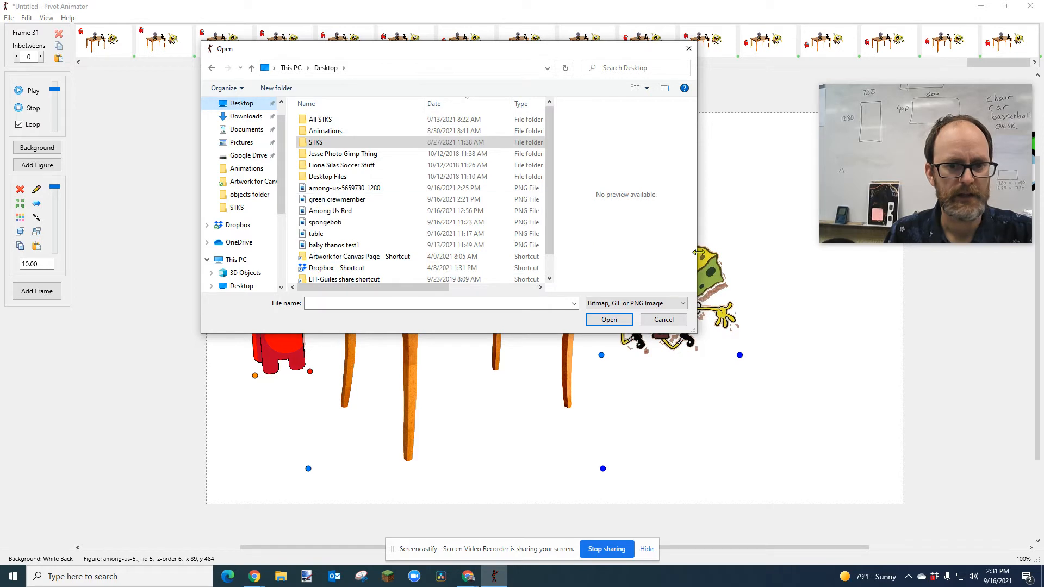
{"action": "left_click", "coordinate": [662, 319]}
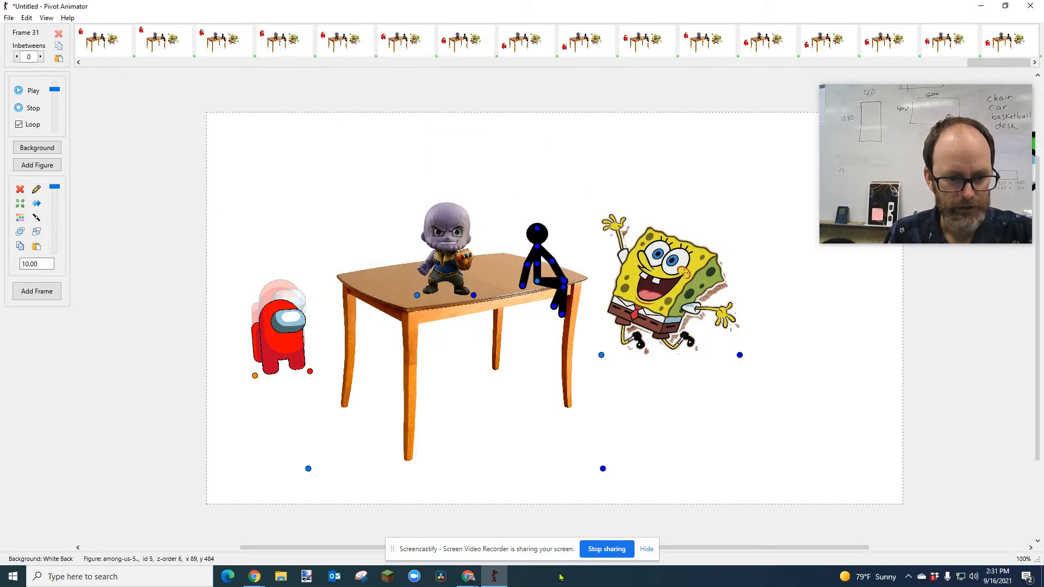
Step: Return to the donkey image search in Chrome and copy the highlighted cartoon donkey image
{"action": "mouse_move", "coordinate": [467, 582]}
{"action": "left_click", "coordinate": [484, 493]}
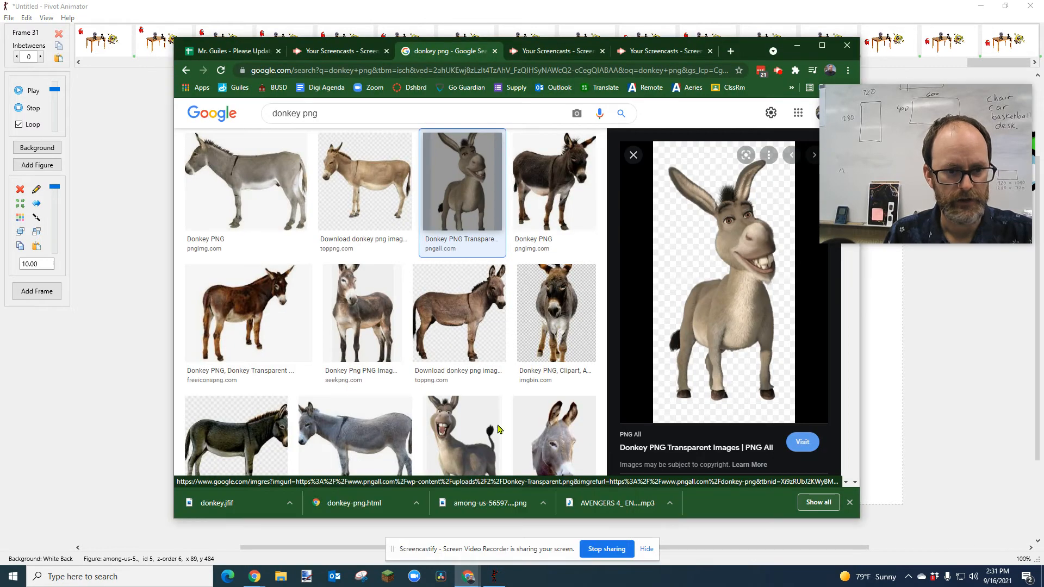
{"action": "right_click", "coordinate": [469, 198]}
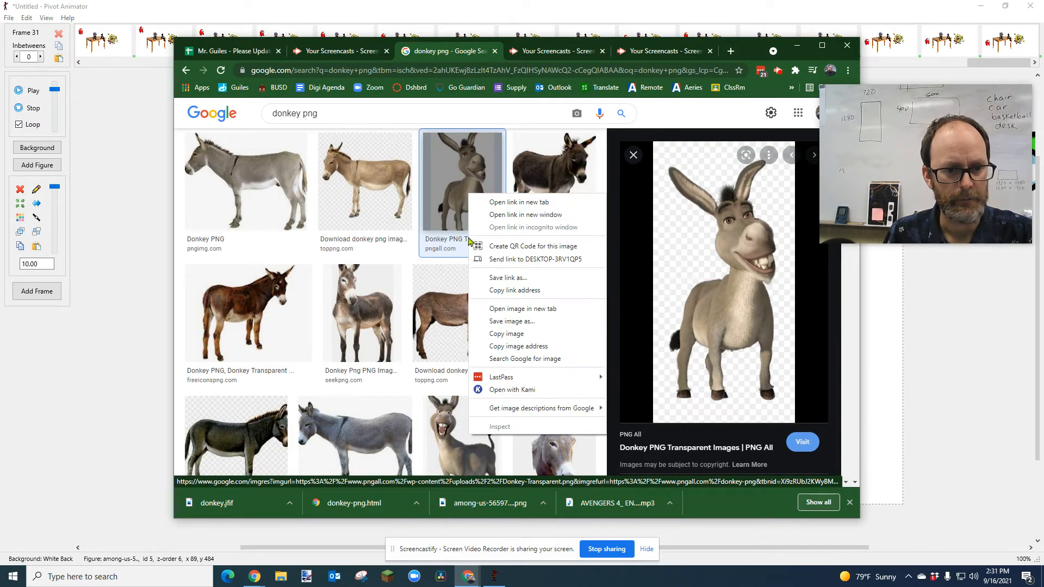
{"action": "left_click", "coordinate": [509, 334]}
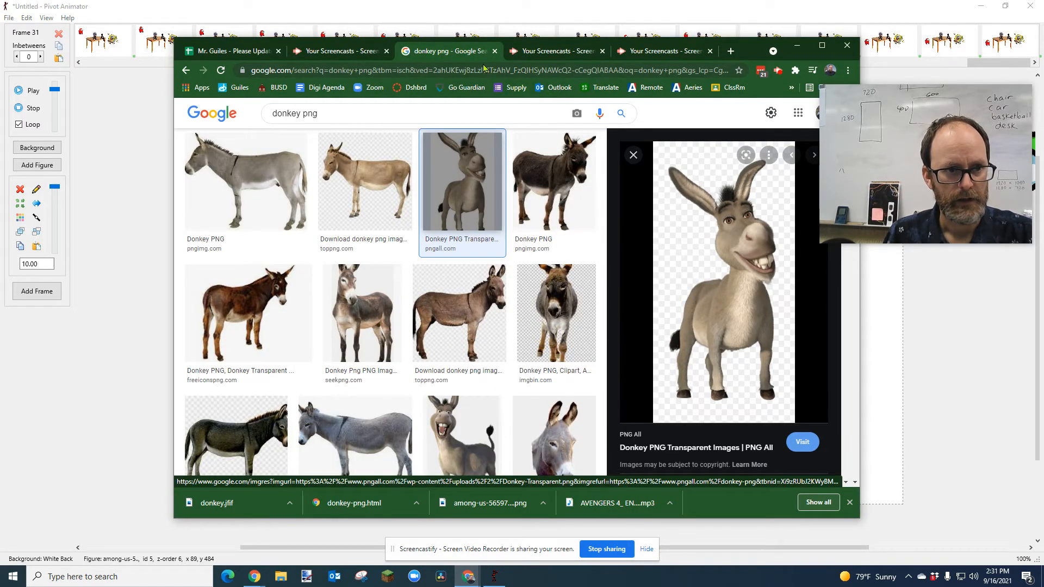
Step: Load the Pixlr site in place of the recordings page and bring its editor choices into view
{"action": "left_click", "coordinate": [567, 51]}
{"action": "left_click", "coordinate": [486, 69]}
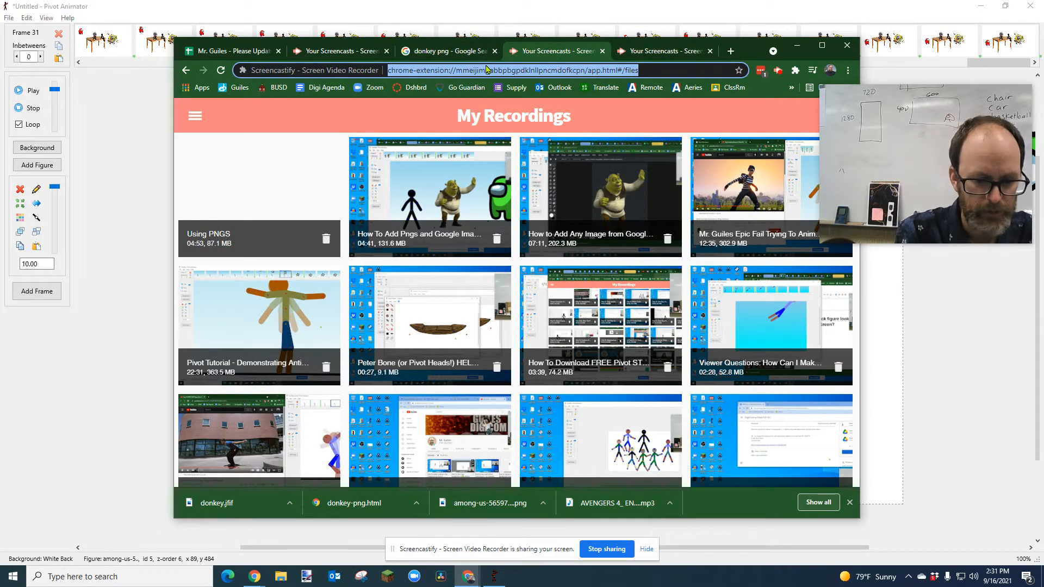
{"action": "type", "text": "pixlr"}
{"action": "key", "text": "Return"}
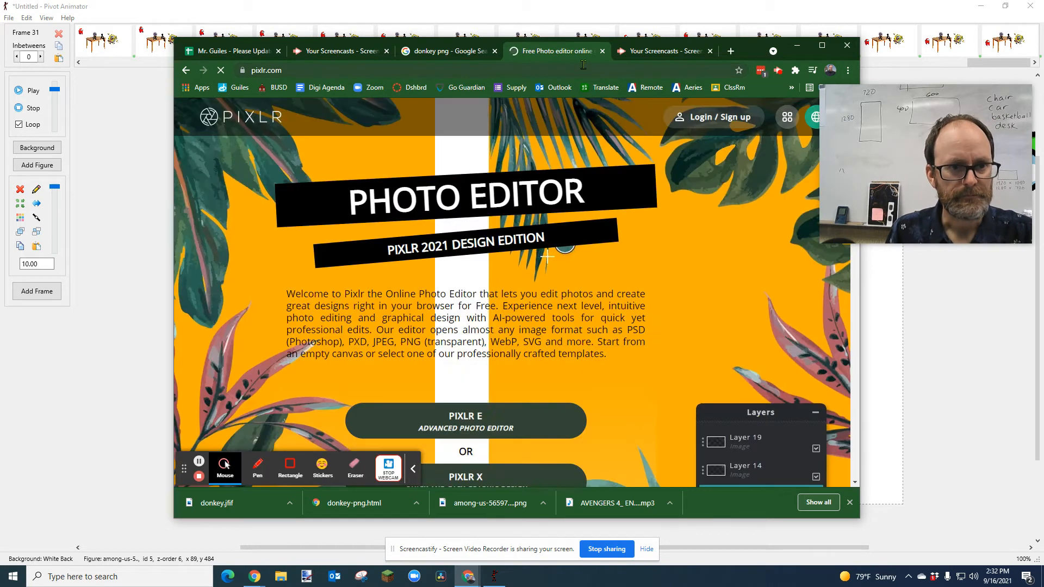
{"action": "scroll", "coordinate": [564, 264], "scroll_direction": "down", "scroll_amount": 3}
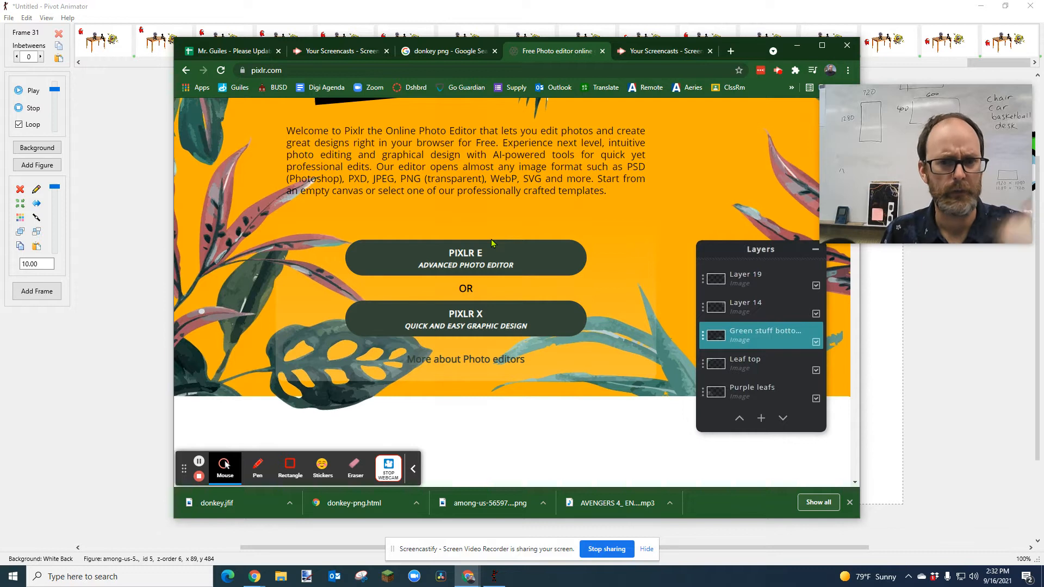
Step: Open the Pixlr E advanced photo editor and paste the copied donkey picture in as a new image
{"action": "left_click", "coordinate": [476, 267]}
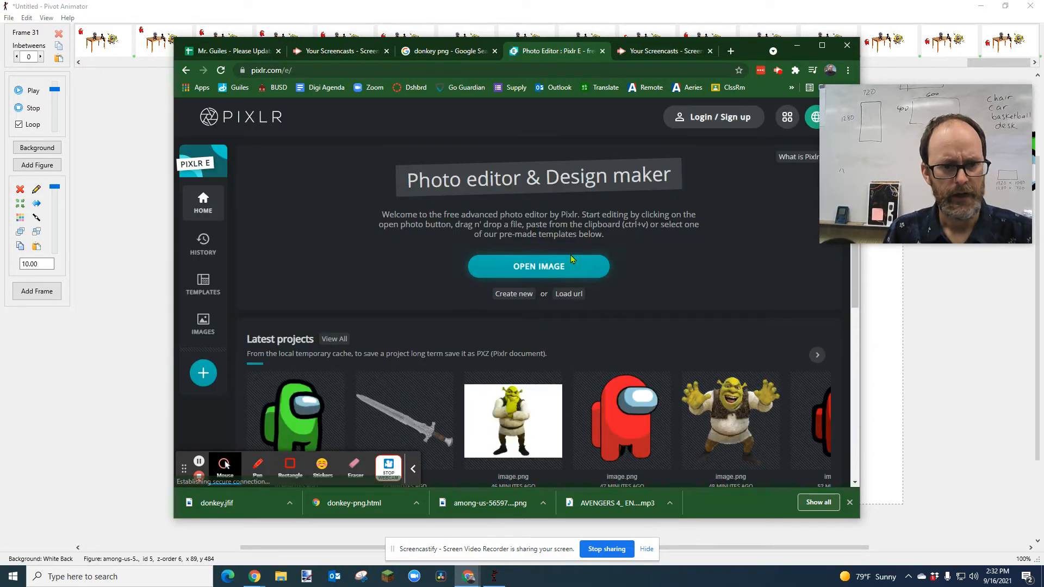
{"action": "left_click_drag", "start_coordinate": [619, 227], "coordinate": [650, 226]}
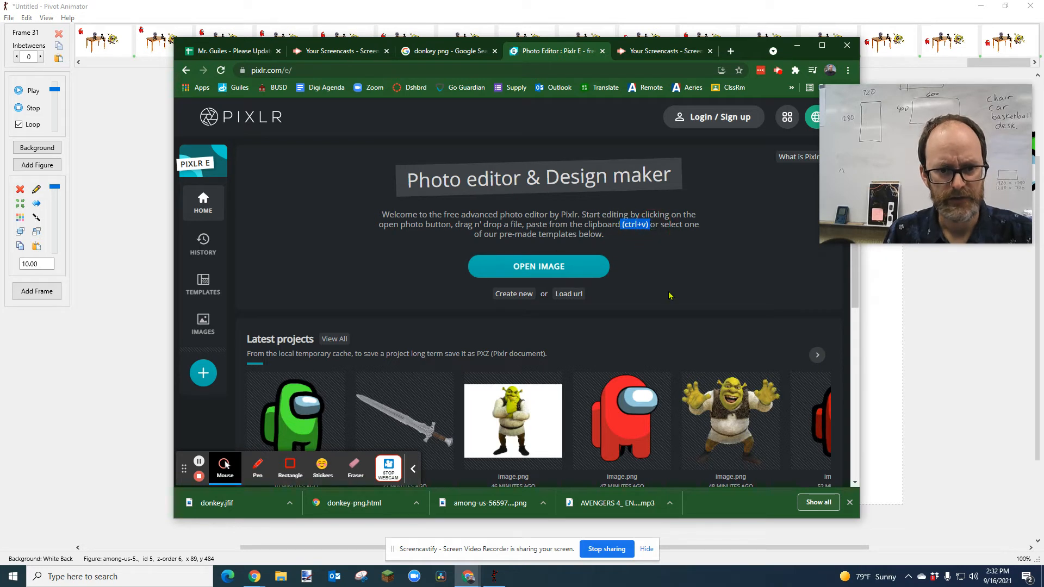
{"action": "key", "text": "ctrl+v"}
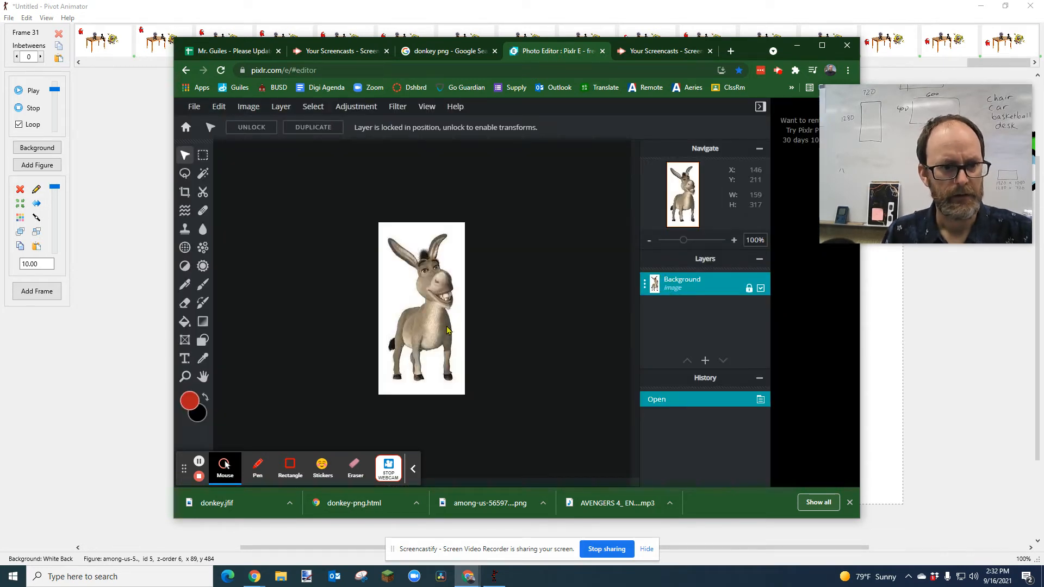
Step: Select the white area around the donkey with the Wand Select tool
{"action": "scroll", "coordinate": [443, 291], "scroll_direction": "up", "scroll_amount": 3}
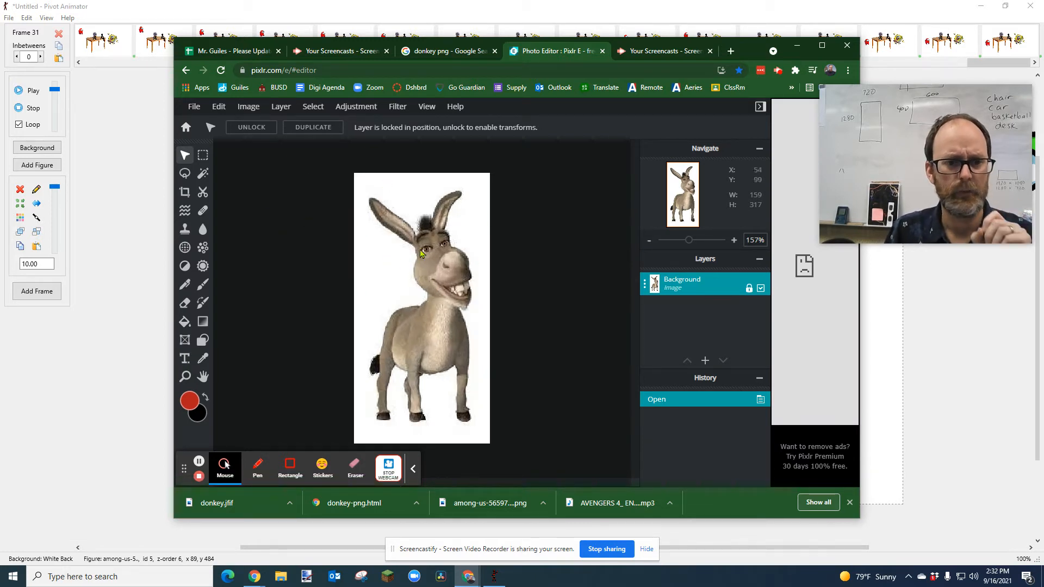
{"action": "left_click", "coordinate": [207, 177]}
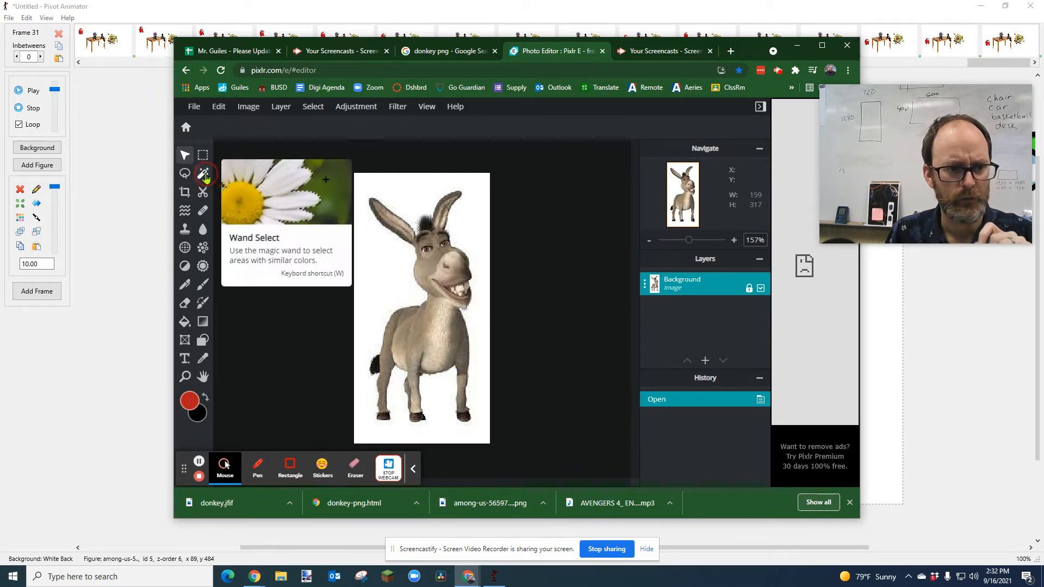
{"action": "left_click", "coordinate": [409, 190]}
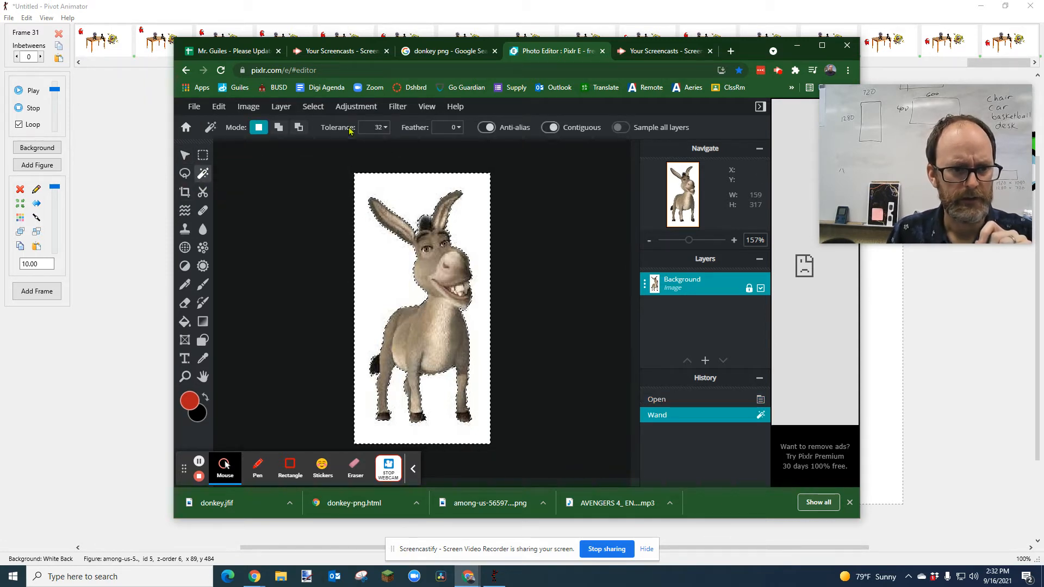
Step: Raise the wand tolerance to 176 and clear the selection around the donkey
{"action": "left_click", "coordinate": [382, 127]}
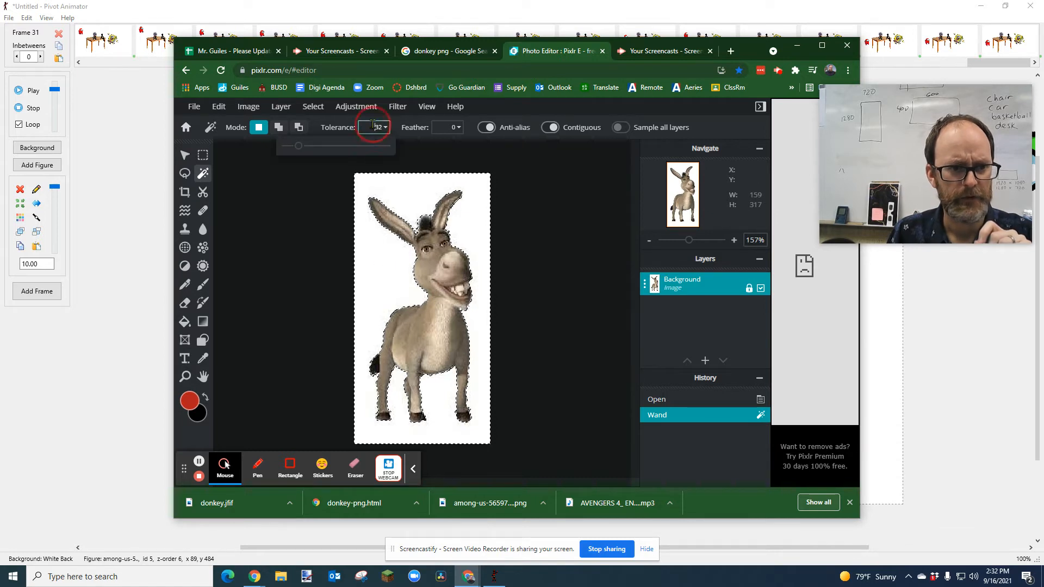
{"action": "left_click_drag", "start_coordinate": [298, 145], "coordinate": [355, 145]}
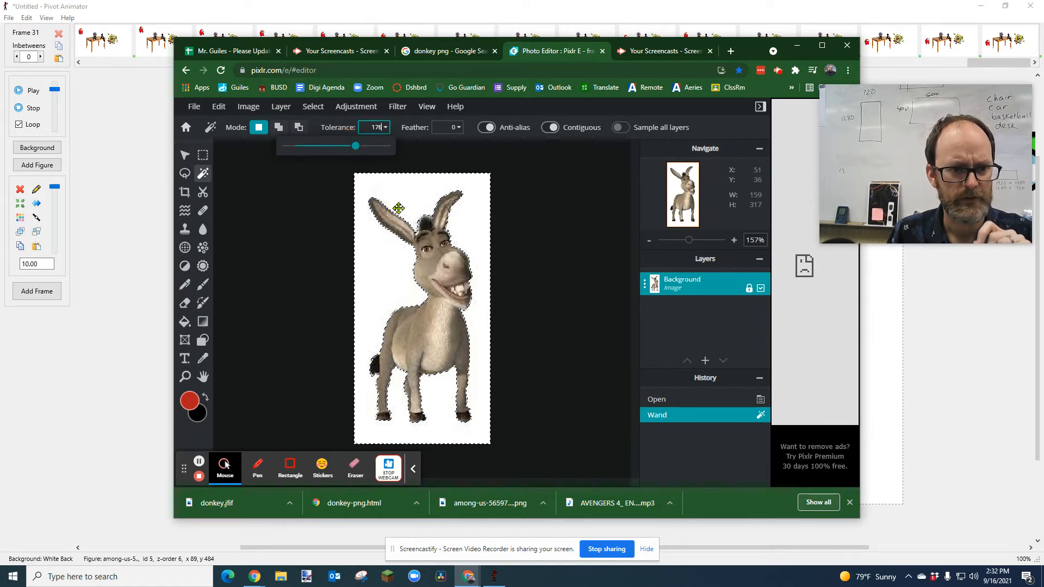
{"action": "key", "text": "ctrl+d"}
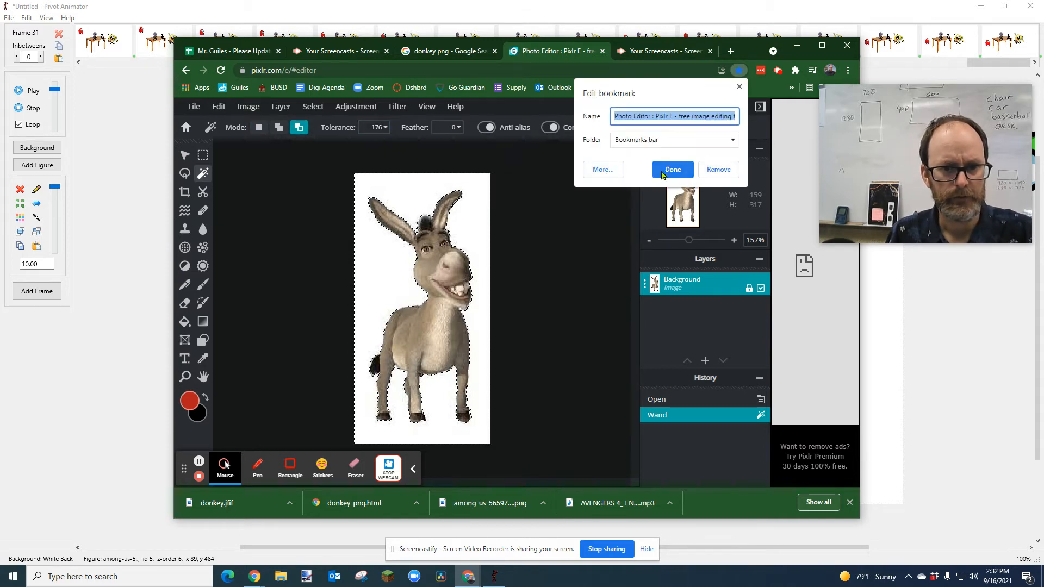
{"action": "left_click", "coordinate": [739, 86]}
{"action": "left_click", "coordinate": [575, 193]}
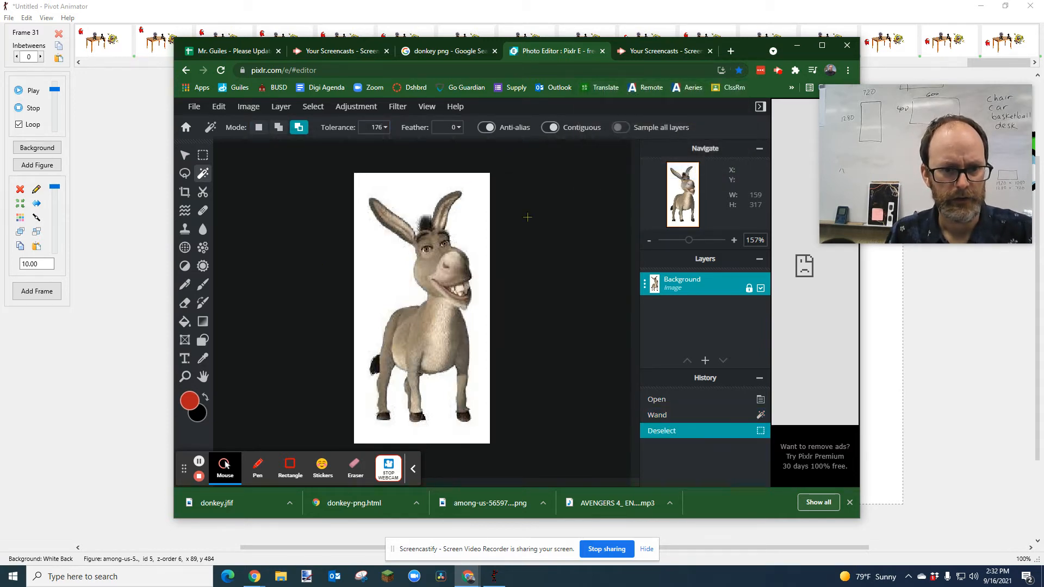
{"action": "left_click", "coordinate": [515, 231]}
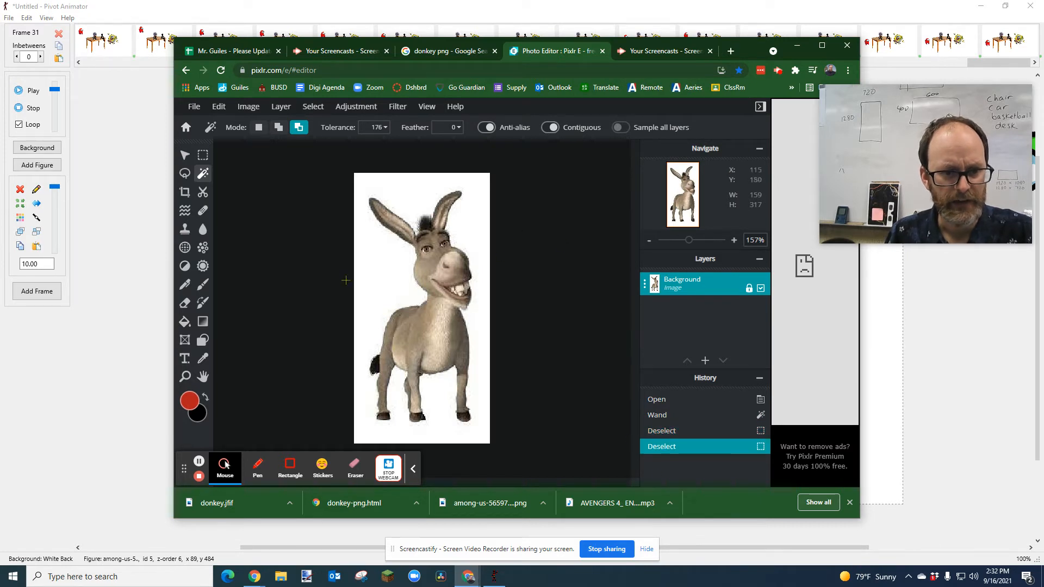
Step: Try to wand-select and delete the white background with subtract mode at tolerance 176, and undo the deletion
{"action": "left_click", "coordinate": [375, 256]}
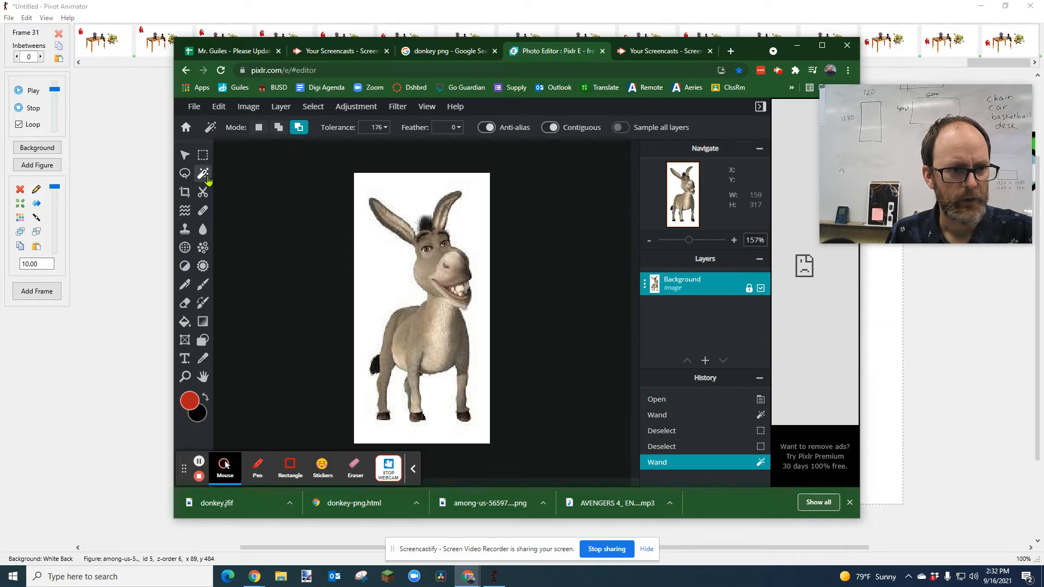
{"action": "left_click", "coordinate": [384, 245]}
{"action": "key", "text": "Delete"}
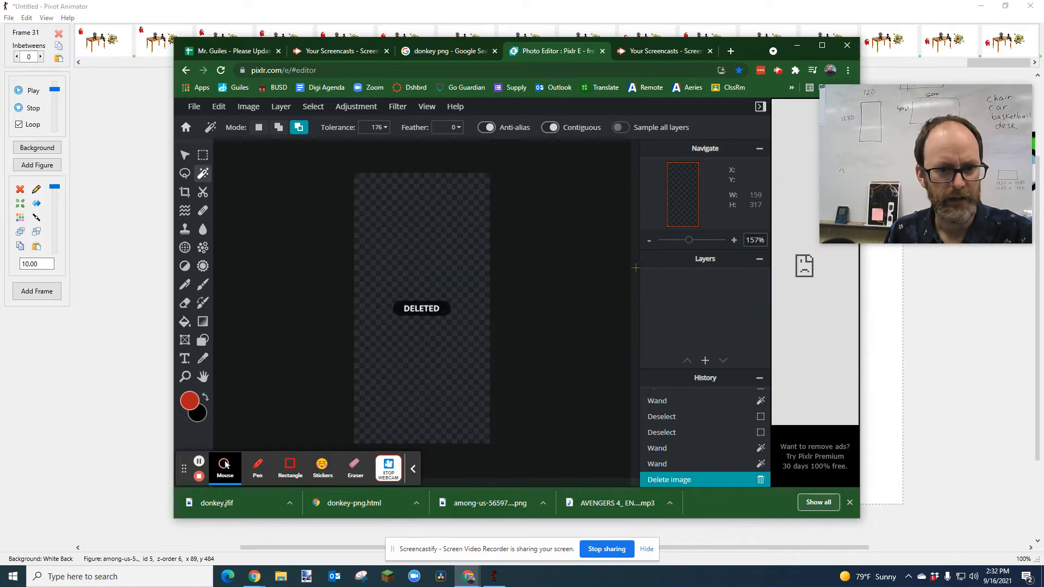
{"action": "key", "text": "ctrl+z"}
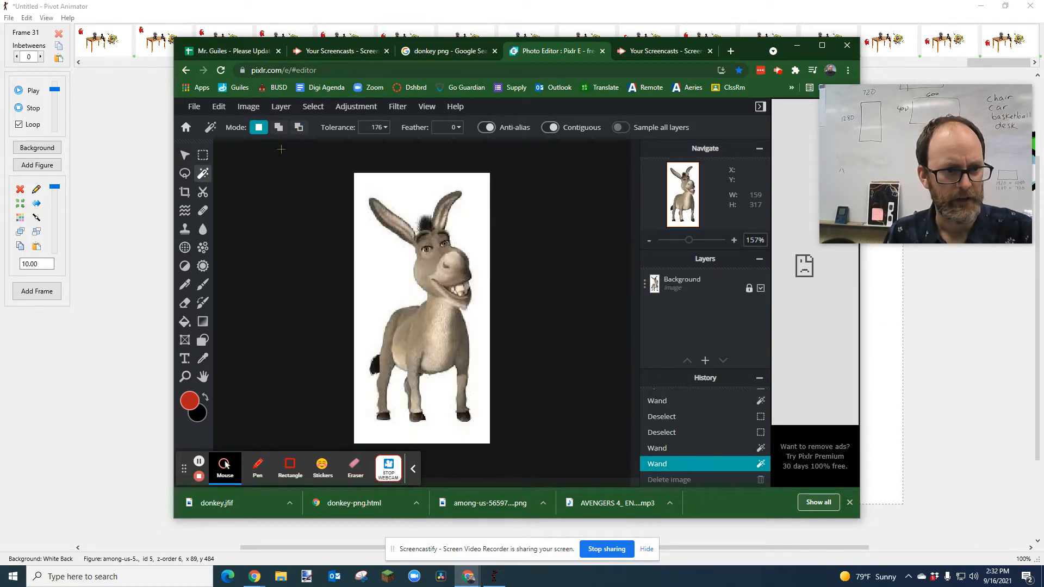
Step: Set the wand tolerance to 41 and select the white background around the donkey
{"action": "left_click", "coordinate": [377, 127]}
{"action": "left_click_drag", "start_coordinate": [355, 147], "coordinate": [303, 148]}
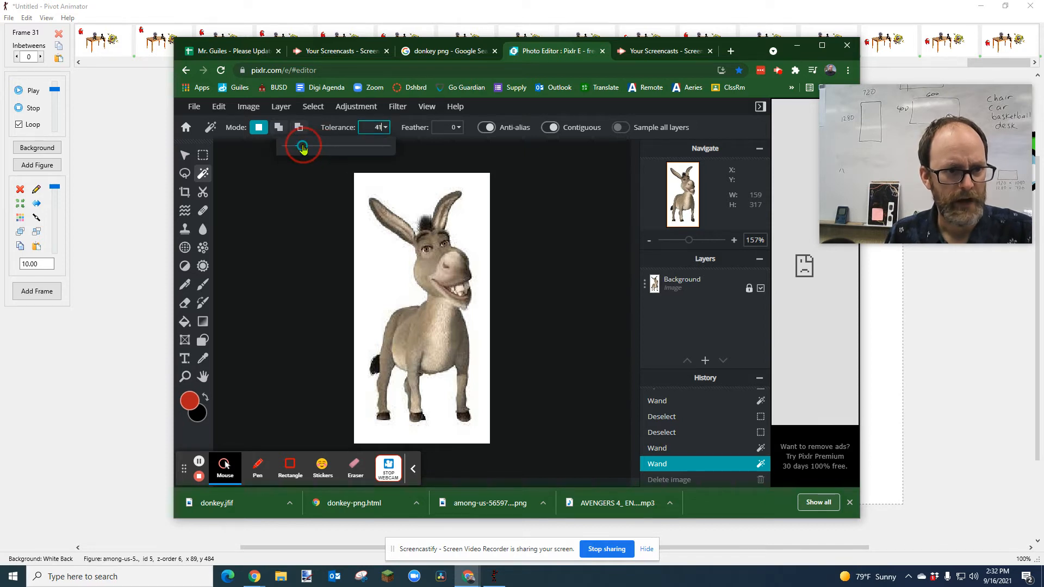
{"action": "left_click", "coordinate": [397, 191]}
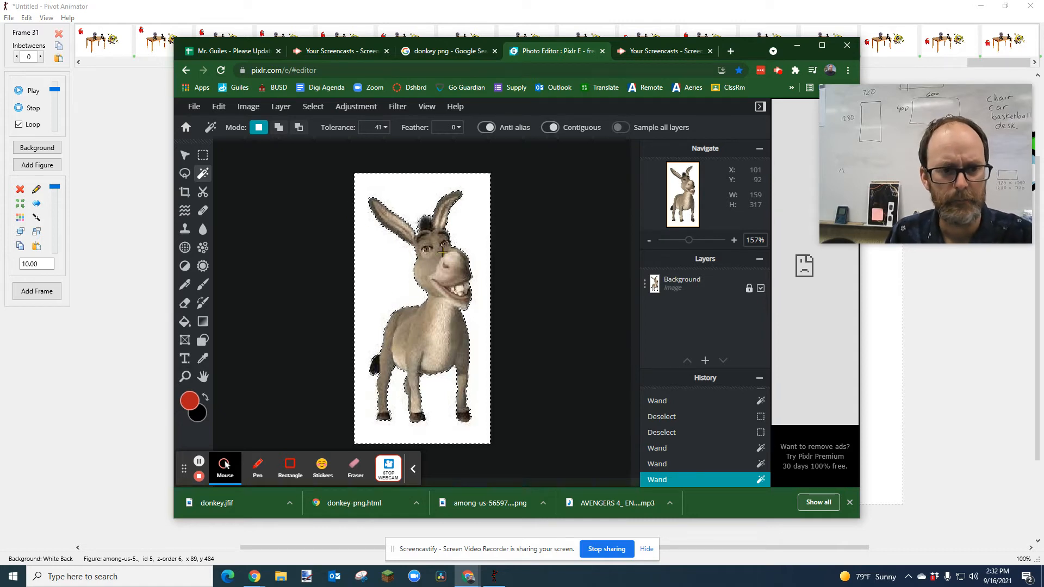
{"action": "left_click", "coordinate": [364, 266]}
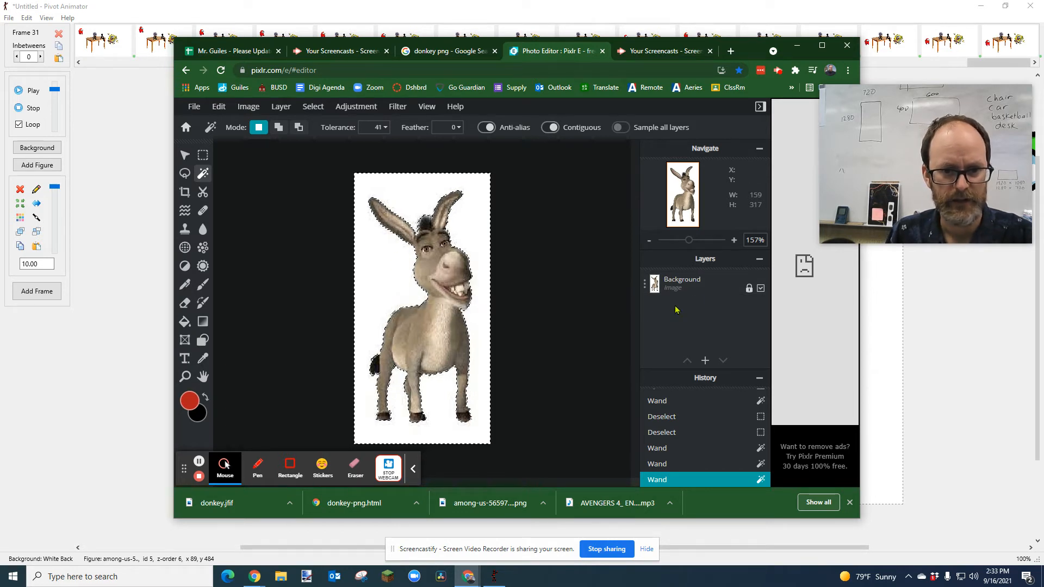
Step: Delete the selected white area from the Background layer
{"action": "left_click", "coordinate": [687, 285]}
{"action": "left_click", "coordinate": [701, 287]}
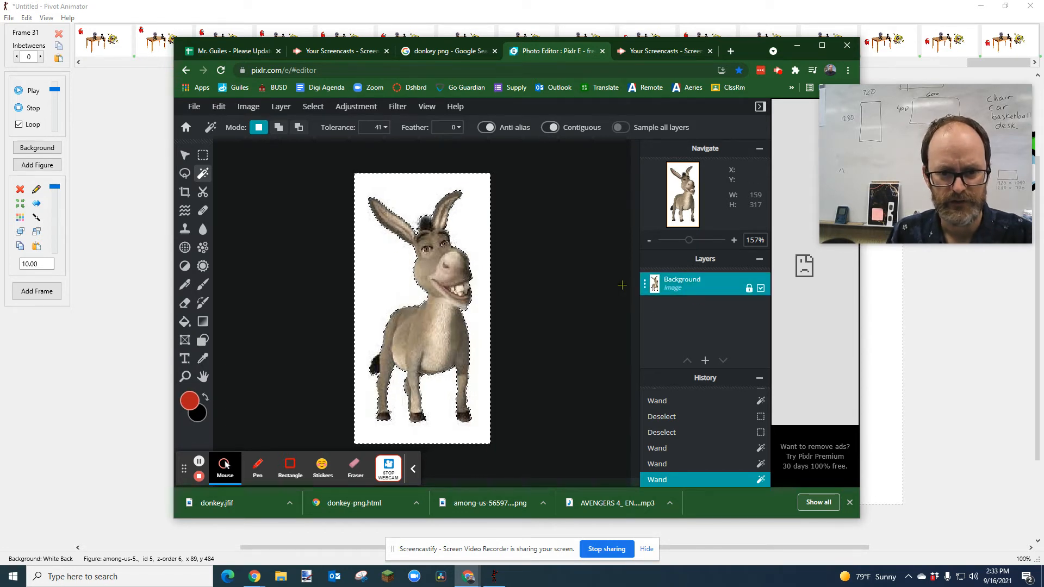
{"action": "key", "text": "Delete"}
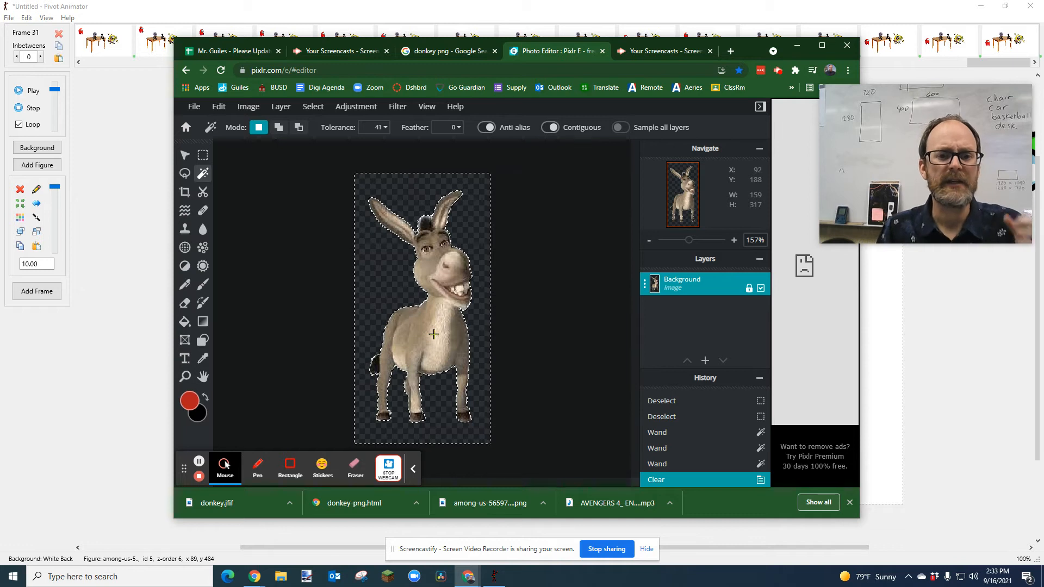
Step: Add an empty layer and fill the selected area around the donkey with red
{"action": "left_click", "coordinate": [705, 359]}
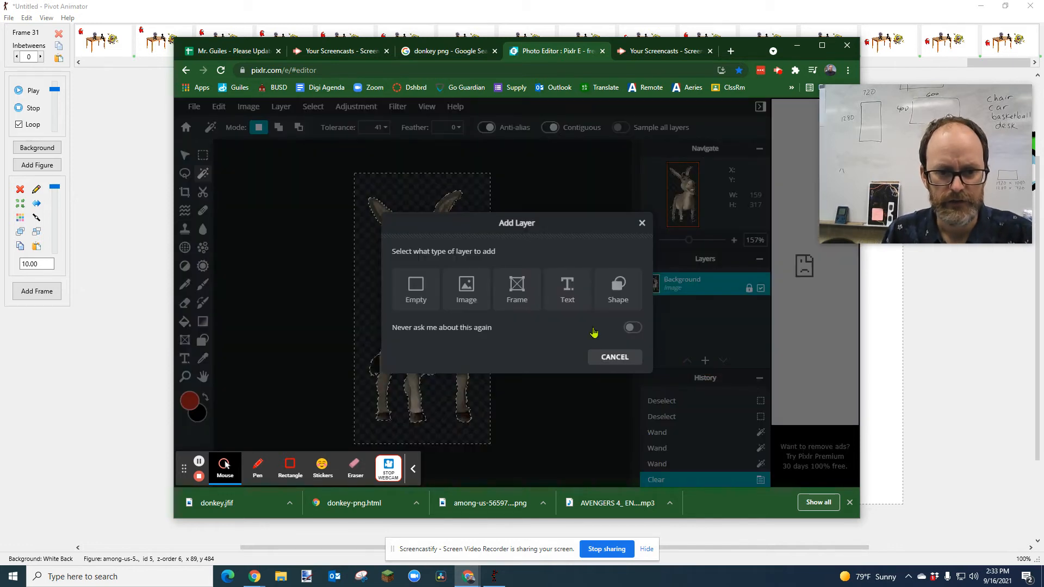
{"action": "left_click", "coordinate": [416, 288]}
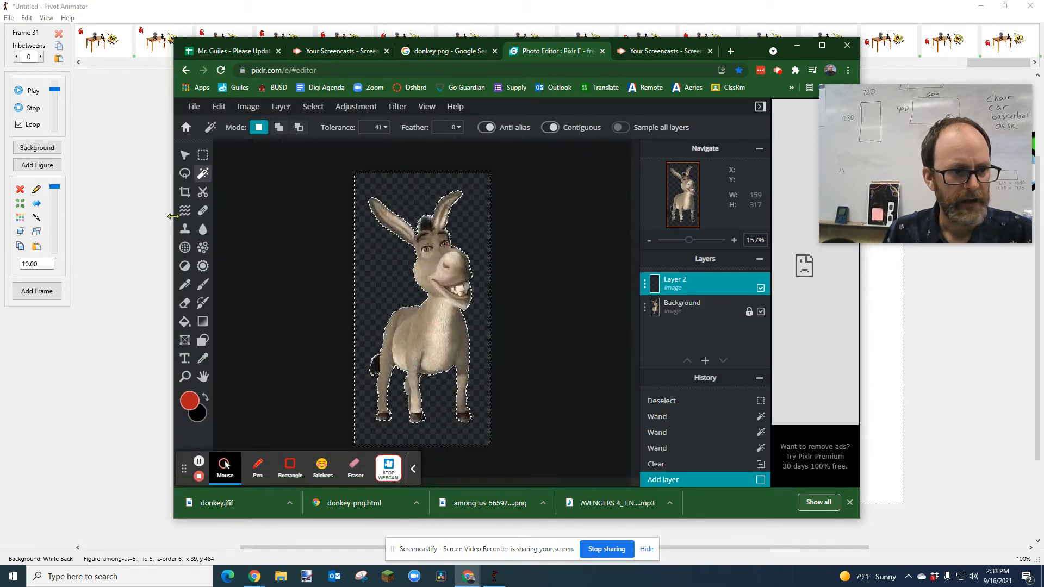
{"action": "left_click", "coordinate": [185, 321]}
{"action": "left_click", "coordinate": [390, 271]}
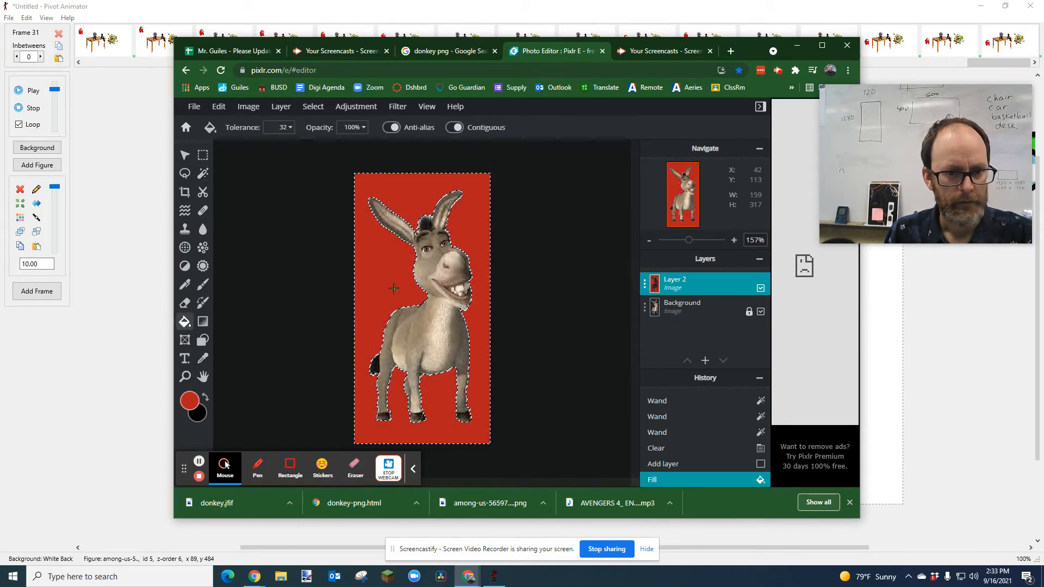
Step: Move the red-filled layer below the donkey layer and hide it
{"action": "left_click_drag", "start_coordinate": [698, 277], "coordinate": [709, 307]}
{"action": "left_click", "coordinate": [760, 312]}
{"action": "left_click", "coordinate": [760, 312]}
{"action": "left_click", "coordinate": [760, 312]}
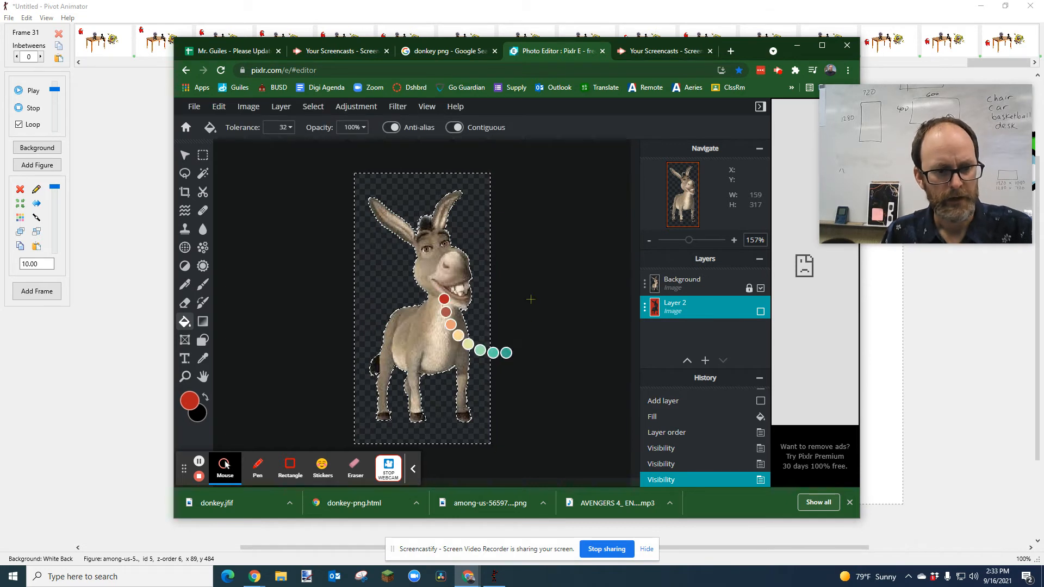
Step: Clear the selection and export the whole image as a PNG to the Desktop under the name donkey png
{"action": "key", "text": "ctrl+d"}
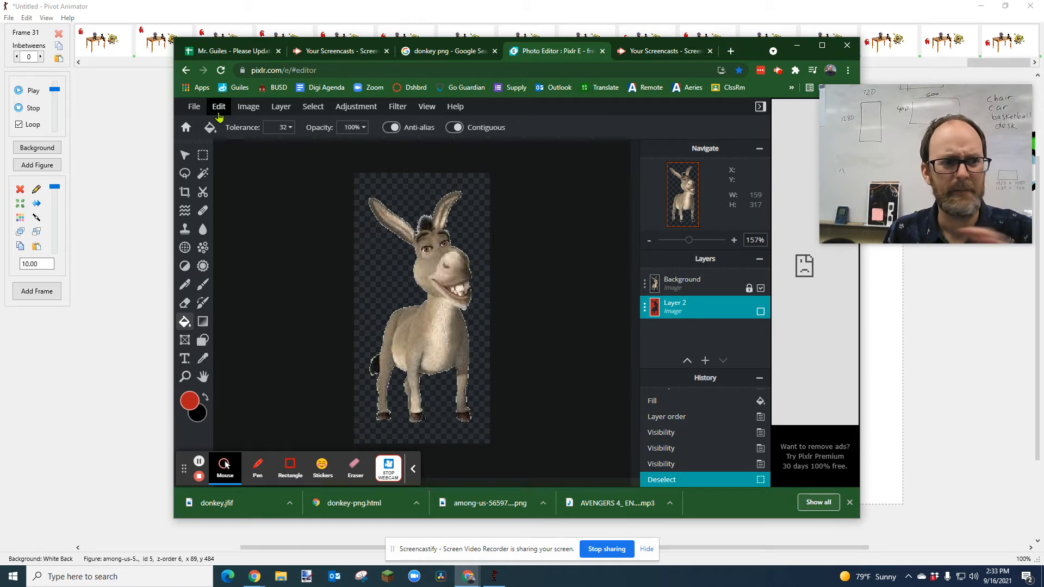
{"action": "left_click", "coordinate": [193, 107]}
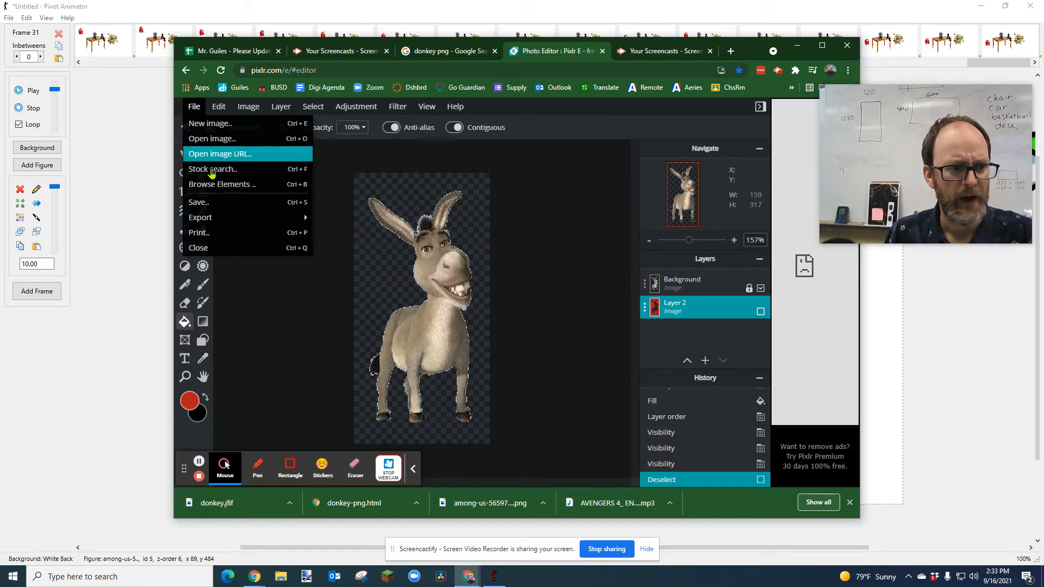
{"action": "mouse_move", "coordinate": [215, 219]}
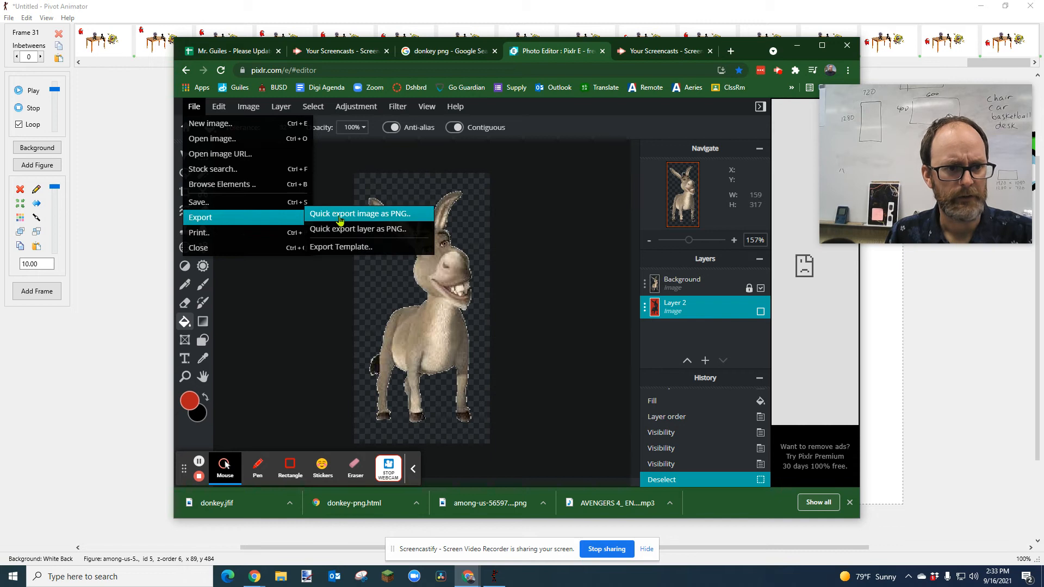
{"action": "left_click", "coordinate": [384, 217]}
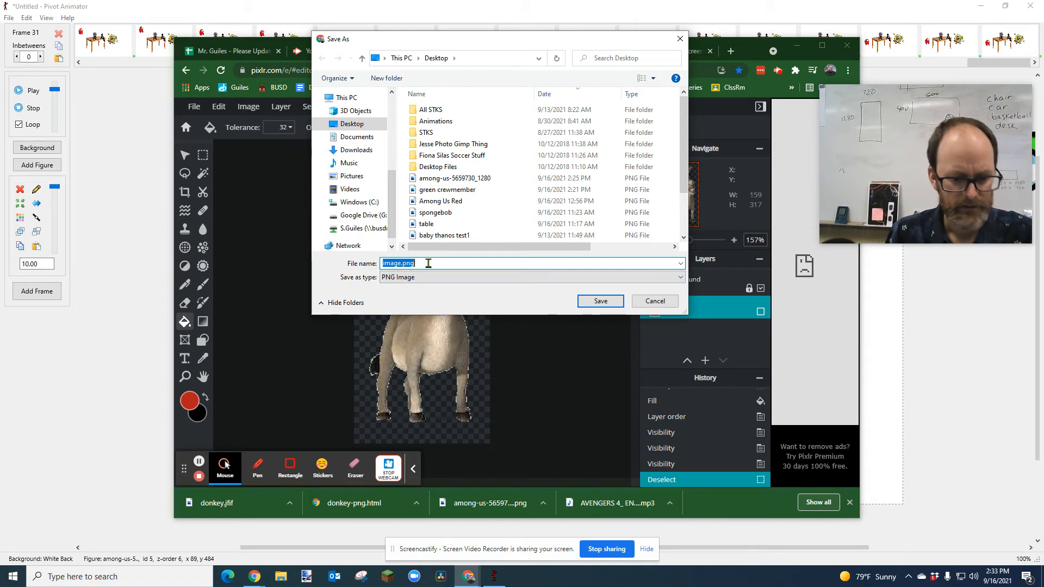
{"action": "type", "text": "donkye"}
{"action": "key", "text": "BackSpace"}
{"action": "type", "text": "ey p"}
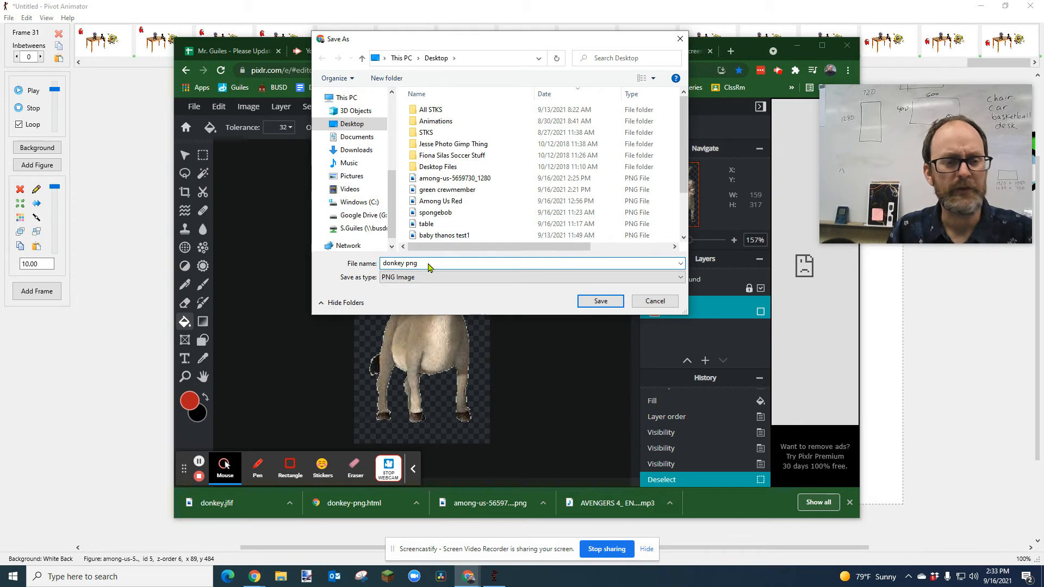
{"action": "left_click", "coordinate": [602, 302]}
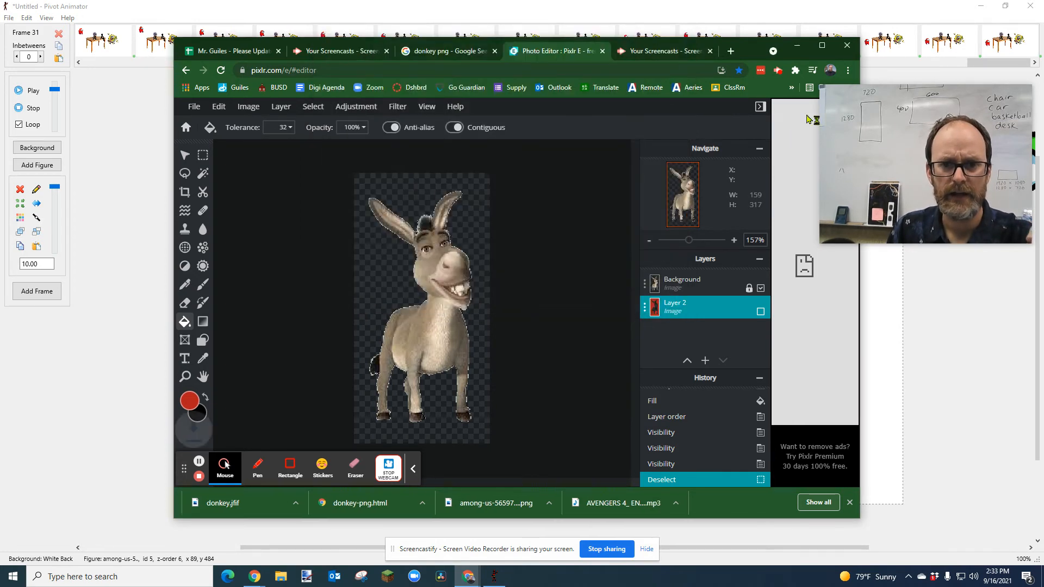
Step: Open Chrome's advanced settings and examine the download location and the option to ask where to save each file
{"action": "left_click_drag", "start_coordinate": [750, 46], "coordinate": [638, 43]}
{"action": "left_click", "coordinate": [735, 67]}
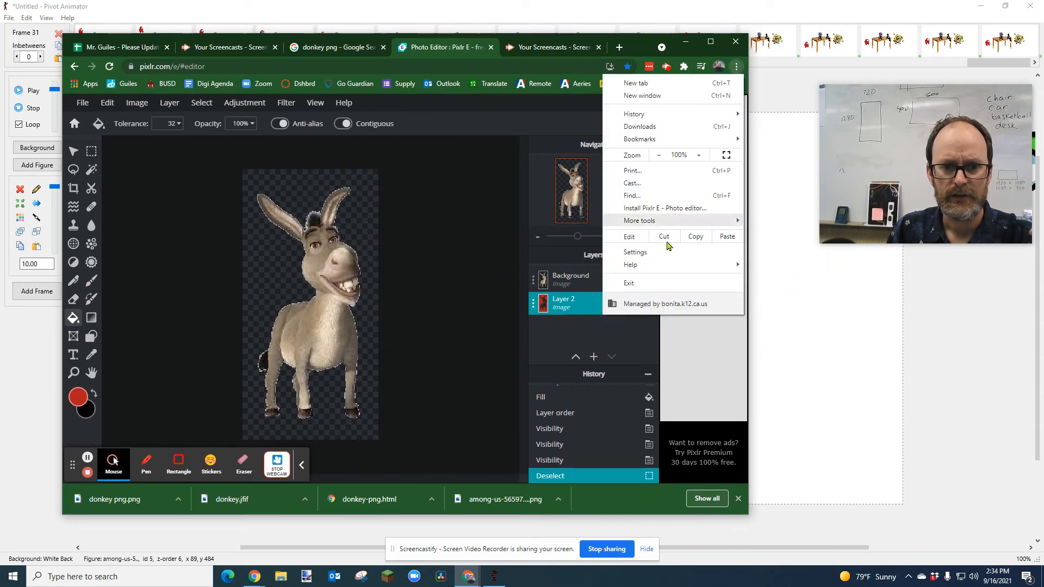
{"action": "left_click", "coordinate": [635, 251]}
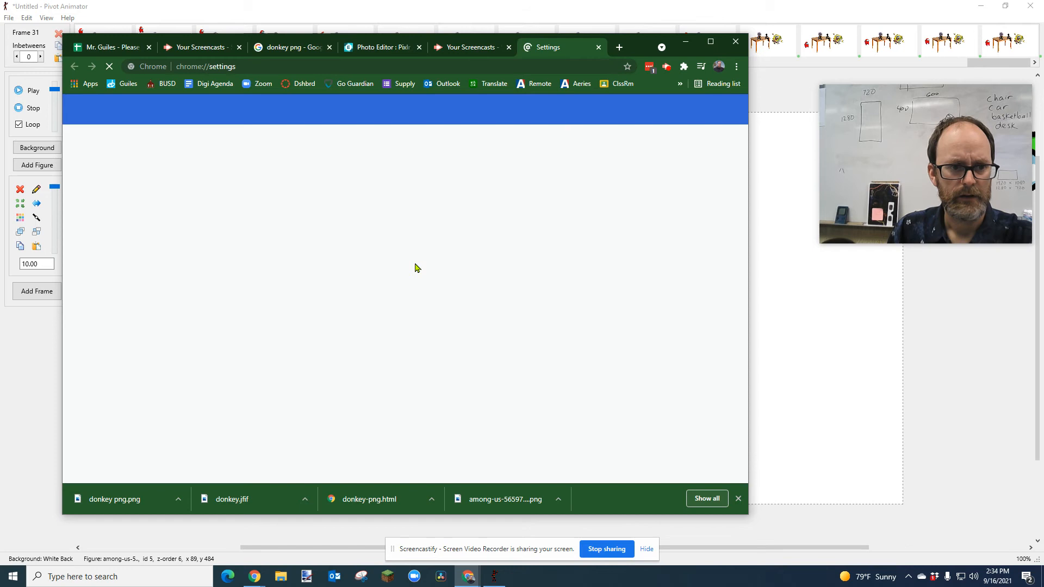
{"action": "scroll", "coordinate": [375, 272], "scroll_direction": "down", "scroll_amount": 5}
{"action": "scroll", "coordinate": [381, 304], "scroll_direction": "down", "scroll_amount": 10}
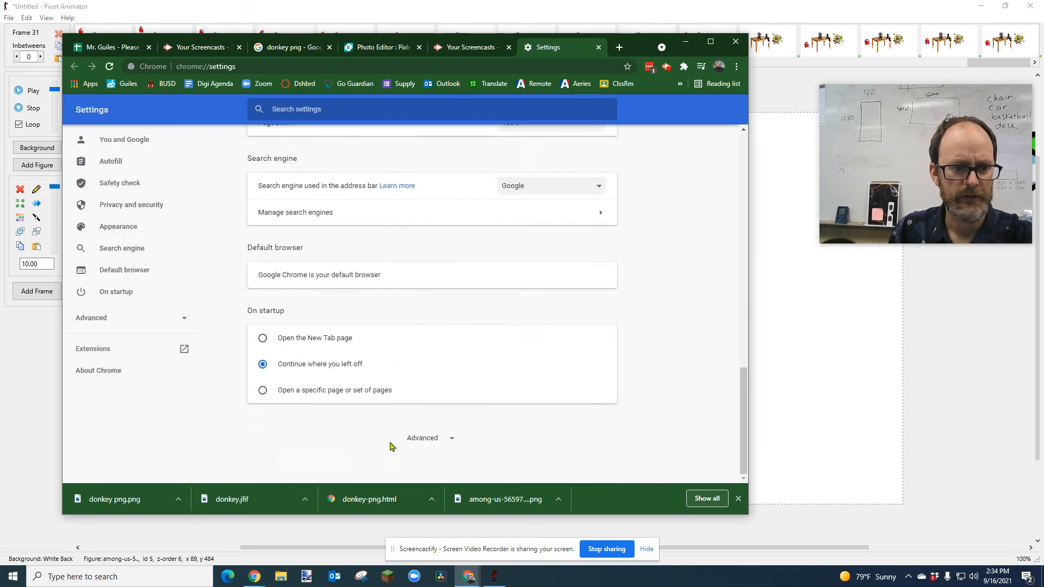
{"action": "left_click", "coordinate": [420, 437]}
{"action": "scroll", "coordinate": [465, 269], "scroll_direction": "down", "scroll_amount": 5}
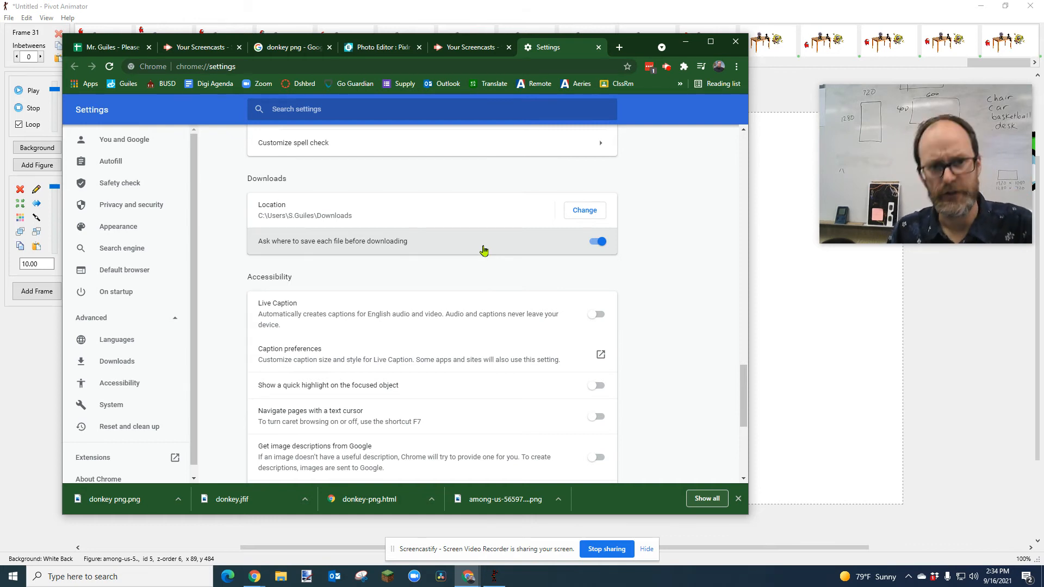
Step: Switch to Pivot Animator and load the donkey png file from the Desktop as a sprite image
{"action": "left_click", "coordinate": [538, 13]}
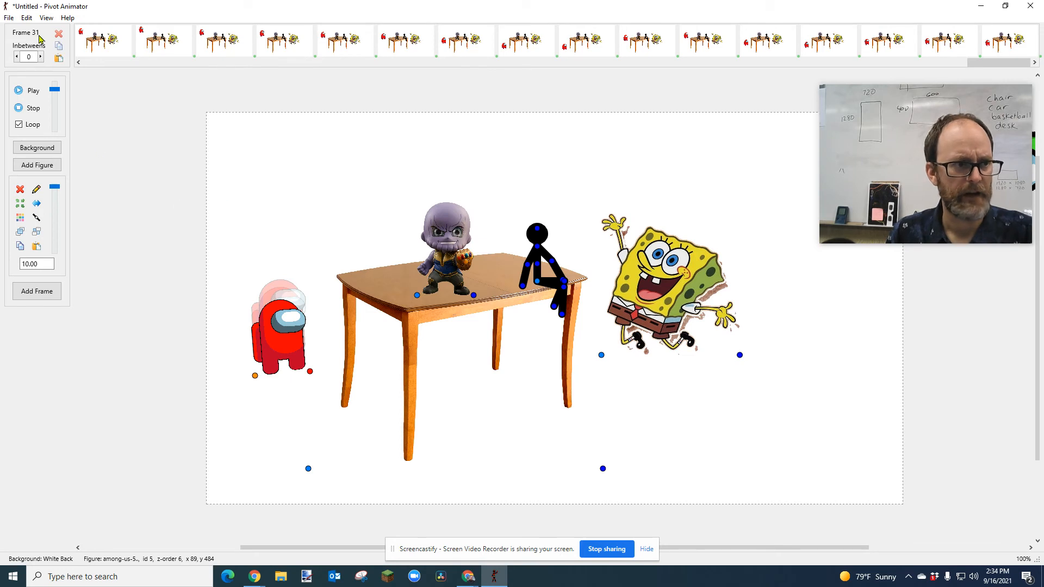
{"action": "left_click", "coordinate": [9, 18]}
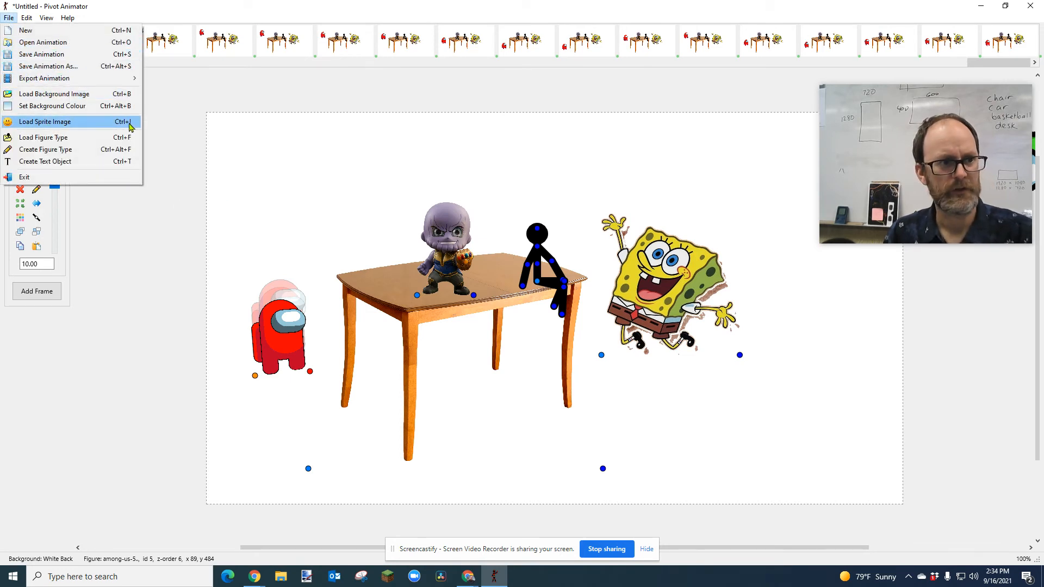
{"action": "left_click", "coordinate": [107, 127]}
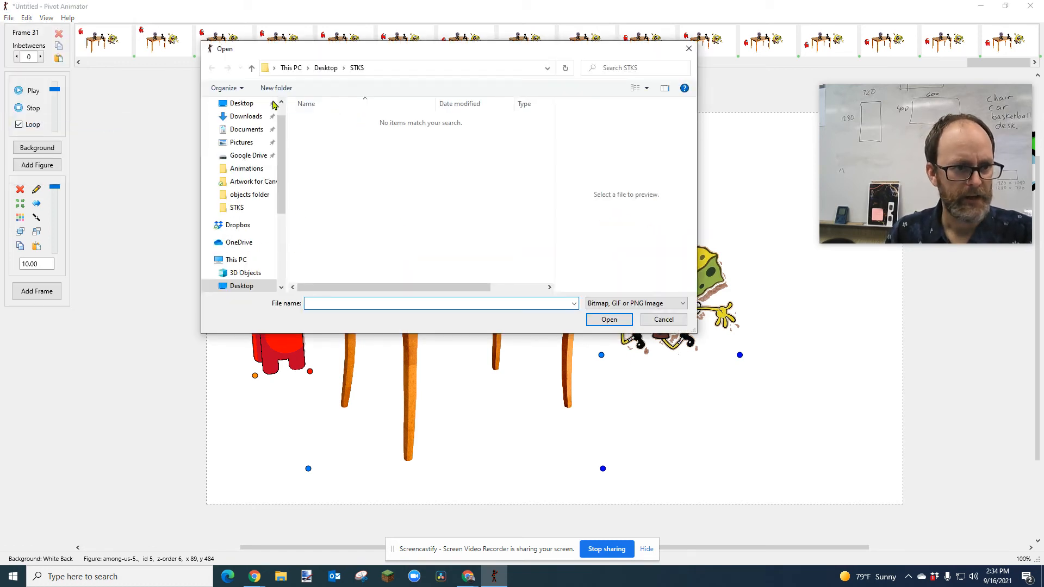
{"action": "left_click", "coordinate": [247, 105]}
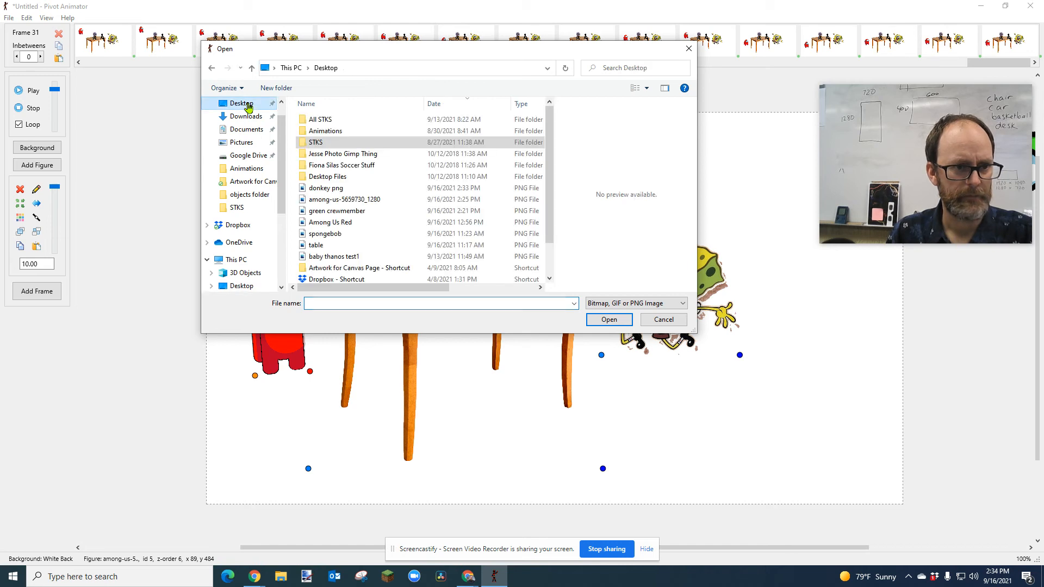
{"action": "left_click", "coordinate": [337, 190]}
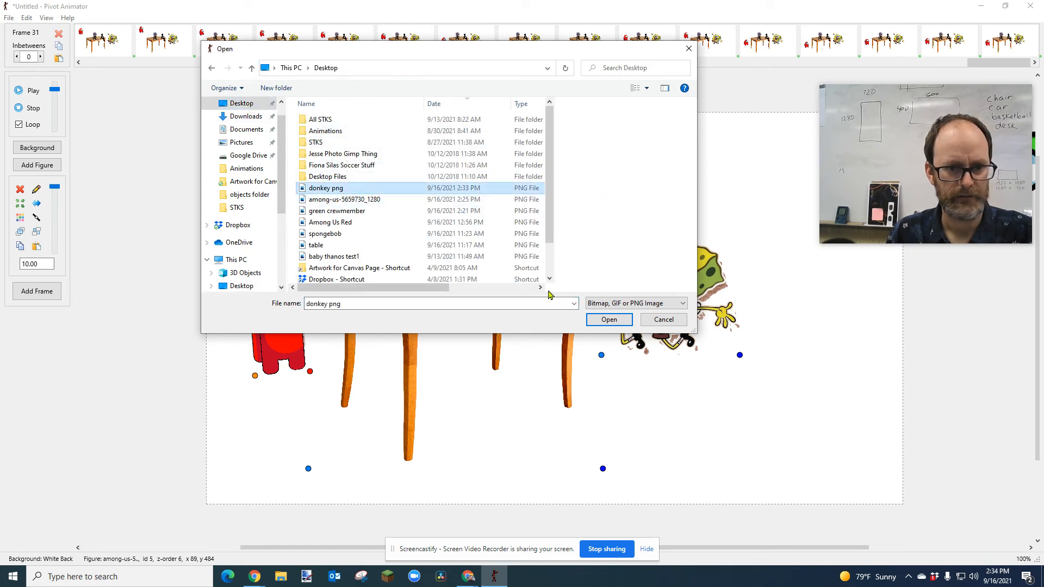
{"action": "left_click", "coordinate": [608, 321]}
Step: Place the donkey sprite on the tabletop beside the Thanos figure and add a series of frames with small position changes
{"action": "left_click_drag", "start_coordinate": [553, 310], "coordinate": [343, 293]}
{"action": "key", "text": "Return"}
{"action": "key", "text": "Return"}
{"action": "key", "text": "Return"}
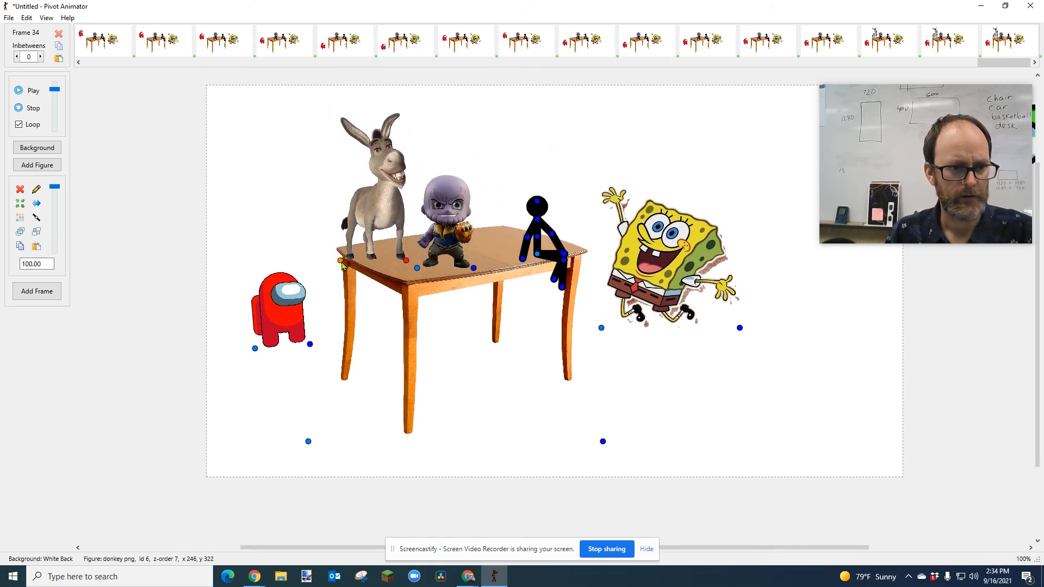
{"action": "key", "text": "Return"}
{"action": "key", "text": "Return"}
{"action": "key", "text": "Return"}
Step: Animate the donkey hopping slightly up and down on the tabletop over further added frames, and play the animation back briefly
{"action": "left_click_drag", "start_coordinate": [338, 290], "coordinate": [339, 278]}
{"action": "key", "text": "Return"}
{"action": "key", "text": "Return"}
{"action": "key", "text": "Return"}
{"action": "key", "text": "Return"}
{"action": "key", "text": "Return"}
{"action": "key", "text": "Return"}
{"action": "key", "text": "Return"}
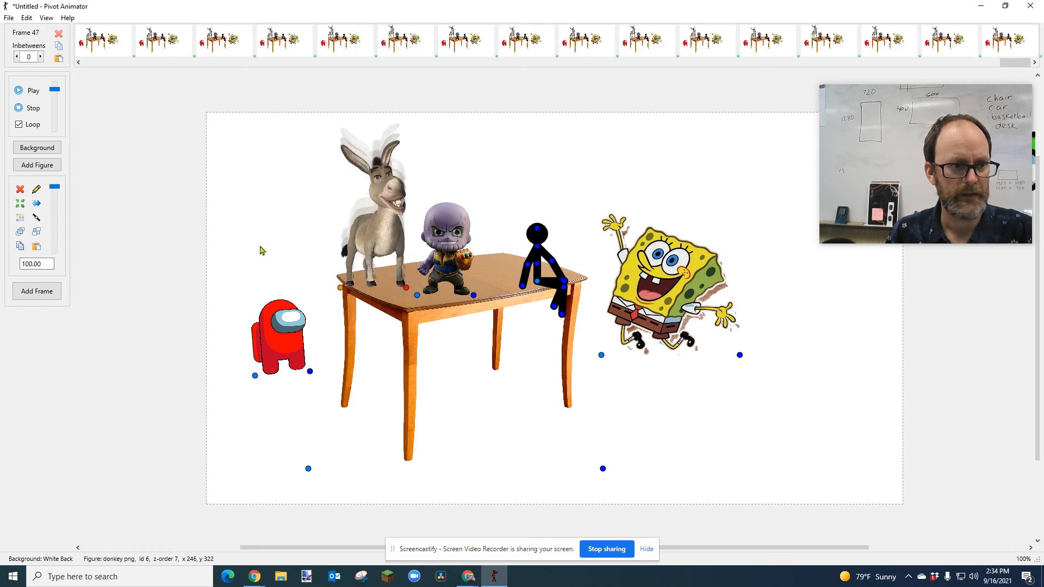
{"action": "left_click", "coordinate": [24, 90]}
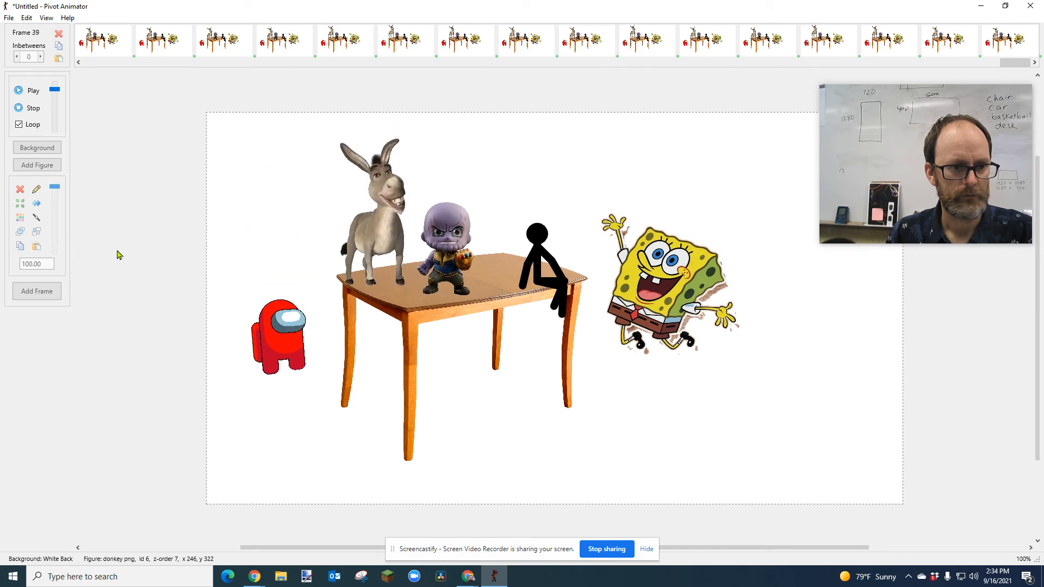
{"action": "left_click", "coordinate": [28, 111]}
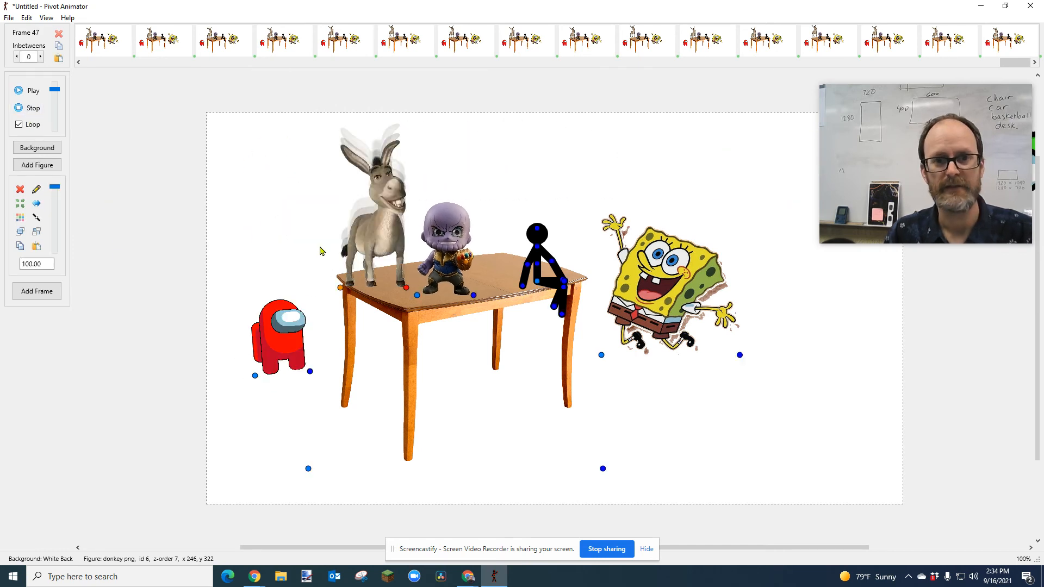